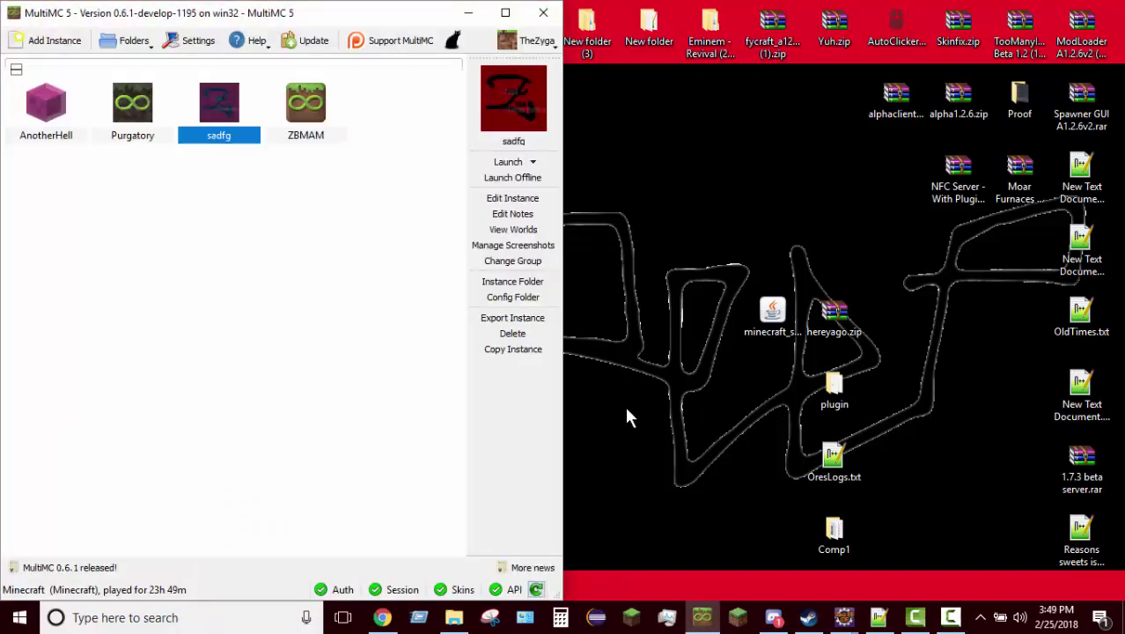
Create a Minecraft a1.2.6 instance named zzzzzzzz and select it in the list.
{"action": "left_click", "coordinate": [58, 42]}
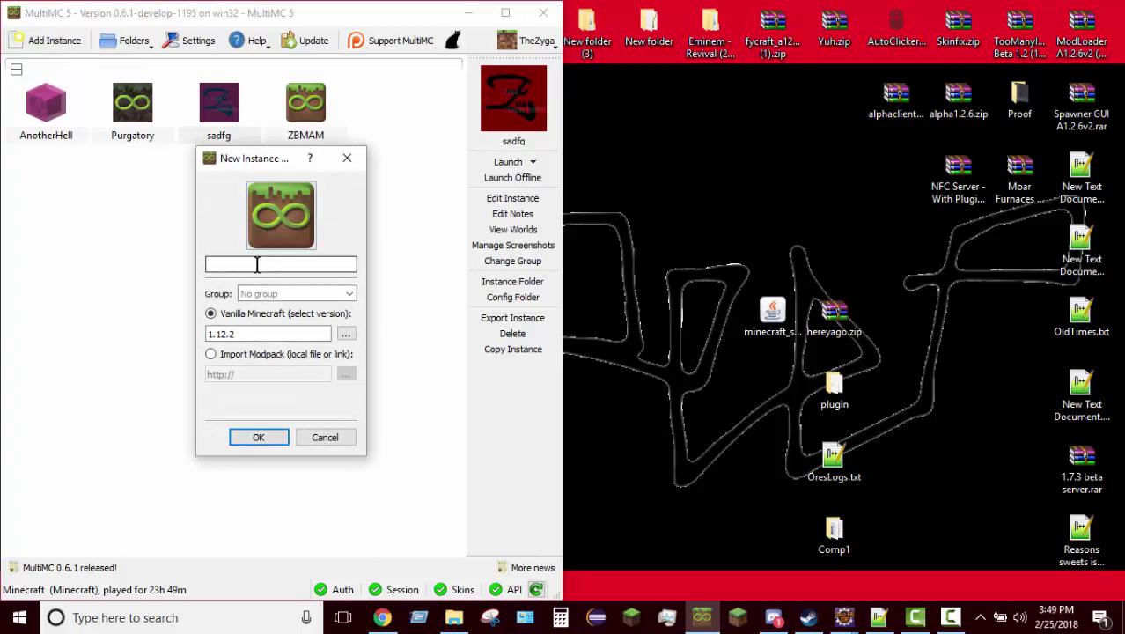
{"action": "type", "text": "zzzzzzzz"}
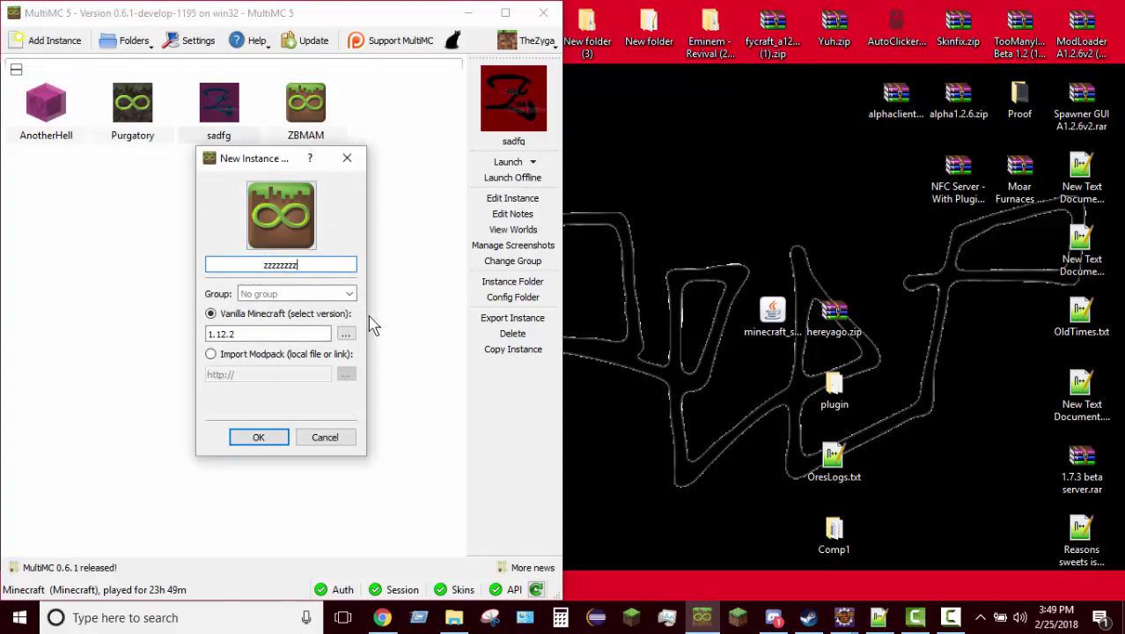
{"action": "left_click", "coordinate": [346, 334]}
{"action": "left_click", "coordinate": [257, 281]}
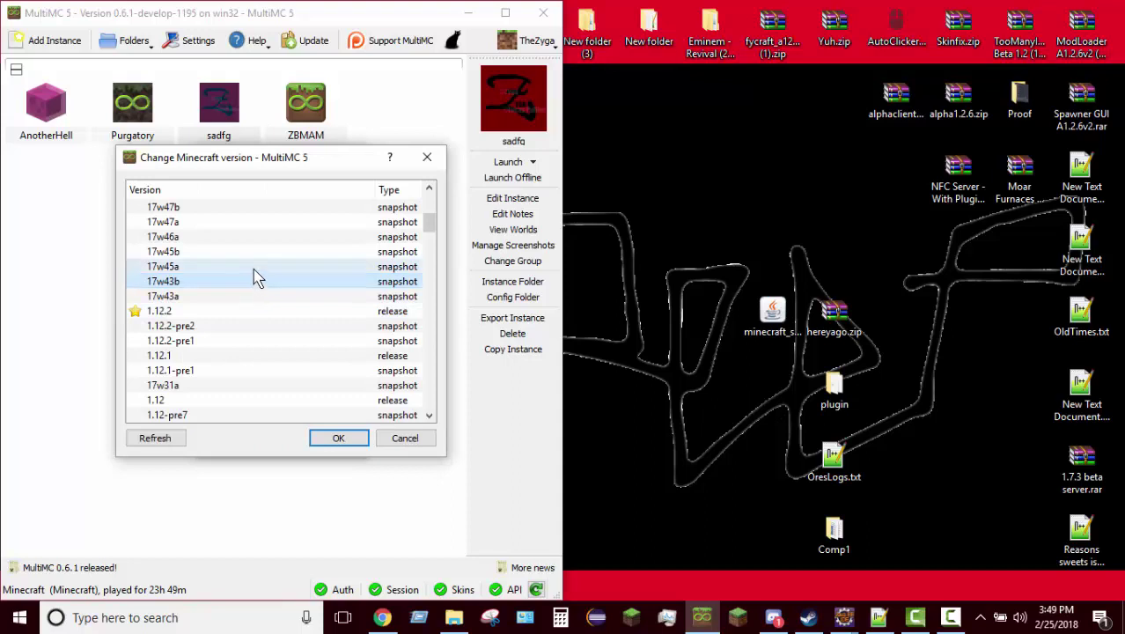
{"action": "scroll", "coordinate": [229, 290], "scroll_direction": "down", "scroll_amount": 20}
{"action": "left_click", "coordinate": [157, 415]}
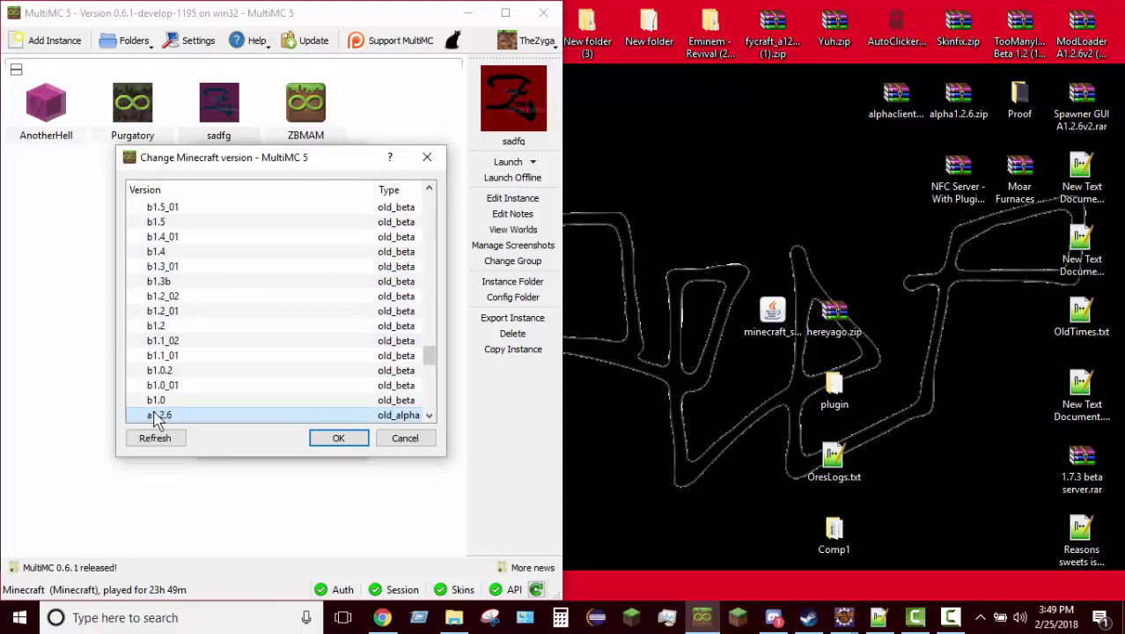
{"action": "left_click", "coordinate": [333, 439]}
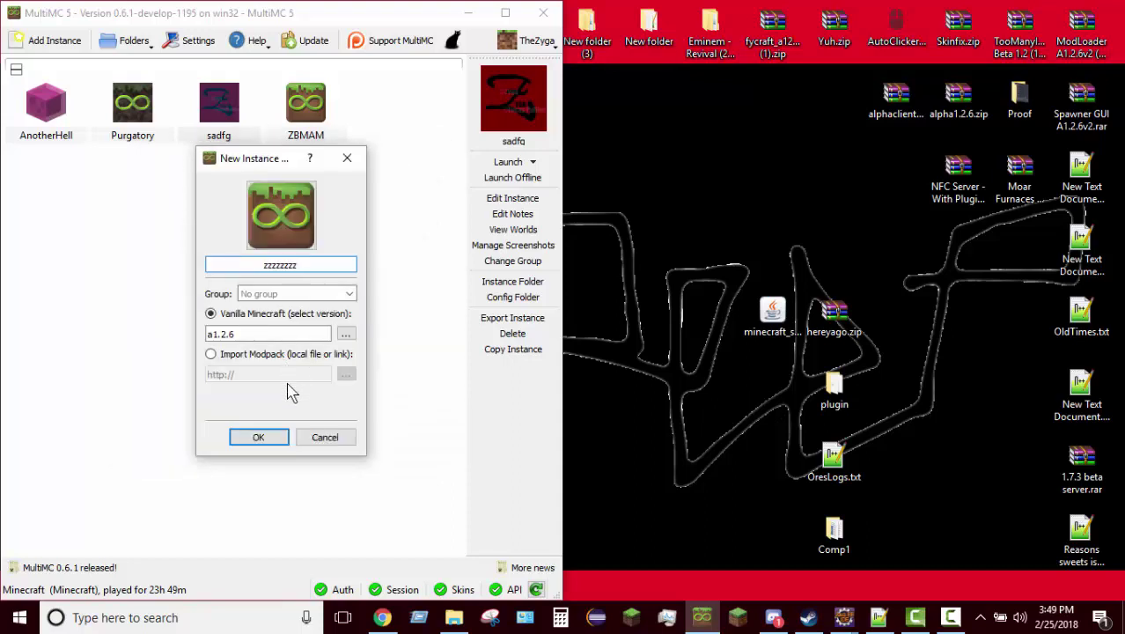
{"action": "left_click", "coordinate": [274, 437]}
{"action": "left_click", "coordinate": [486, 162]}
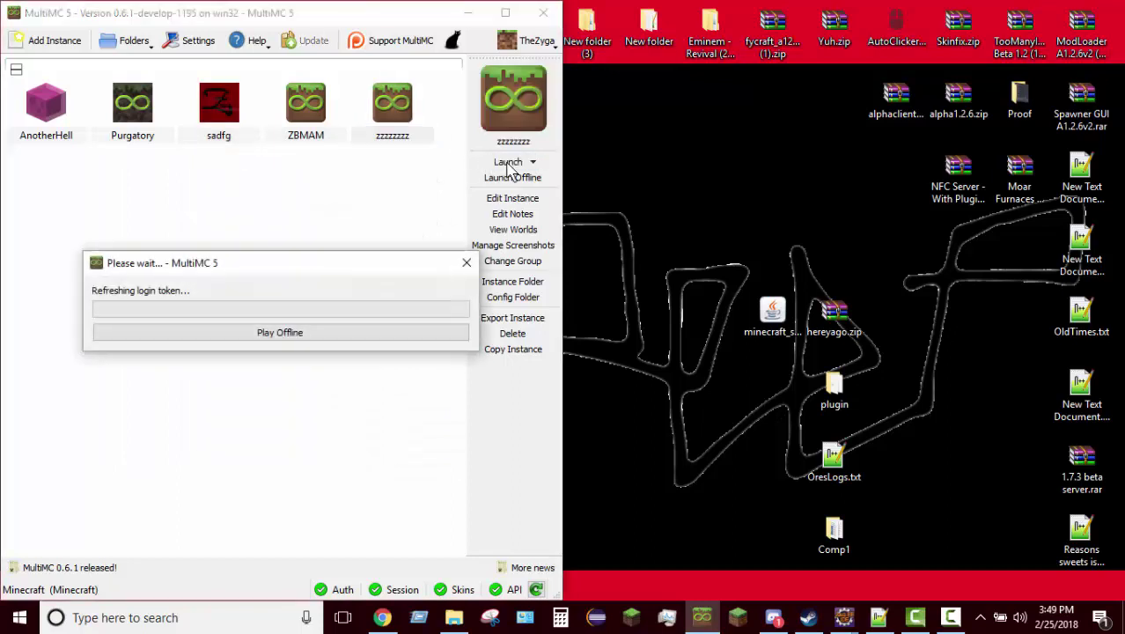
Launch zzzzzzzz, create a singleplayer world in the first empty slot, and view the default skin in the inventory.
{"action": "double_click", "coordinate": [407, 119]}
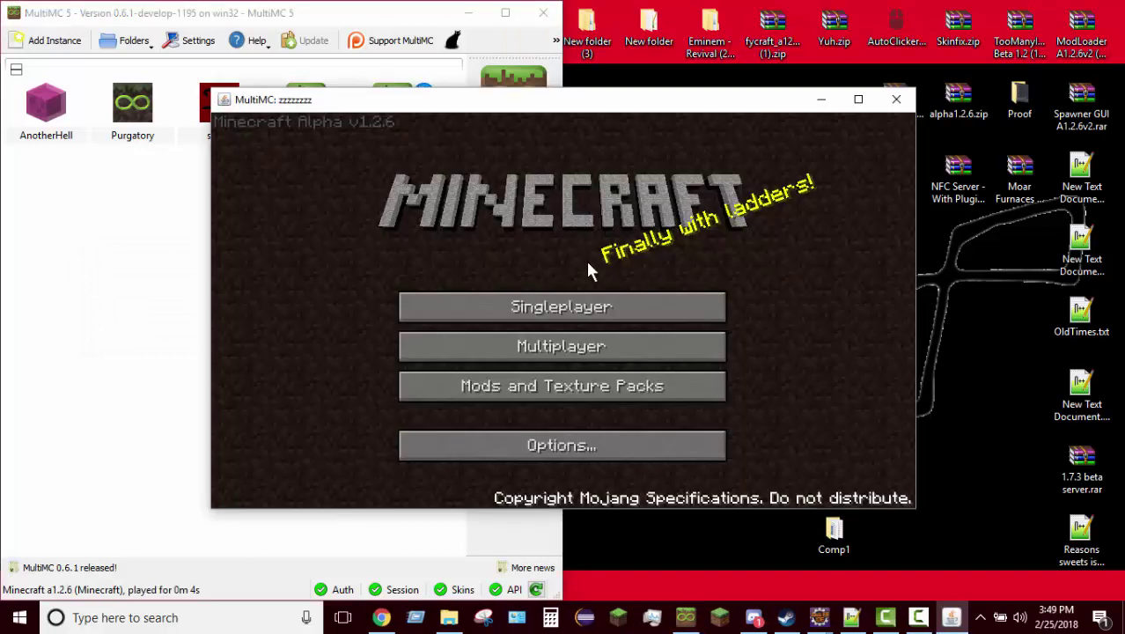
{"action": "left_click", "coordinate": [595, 310]}
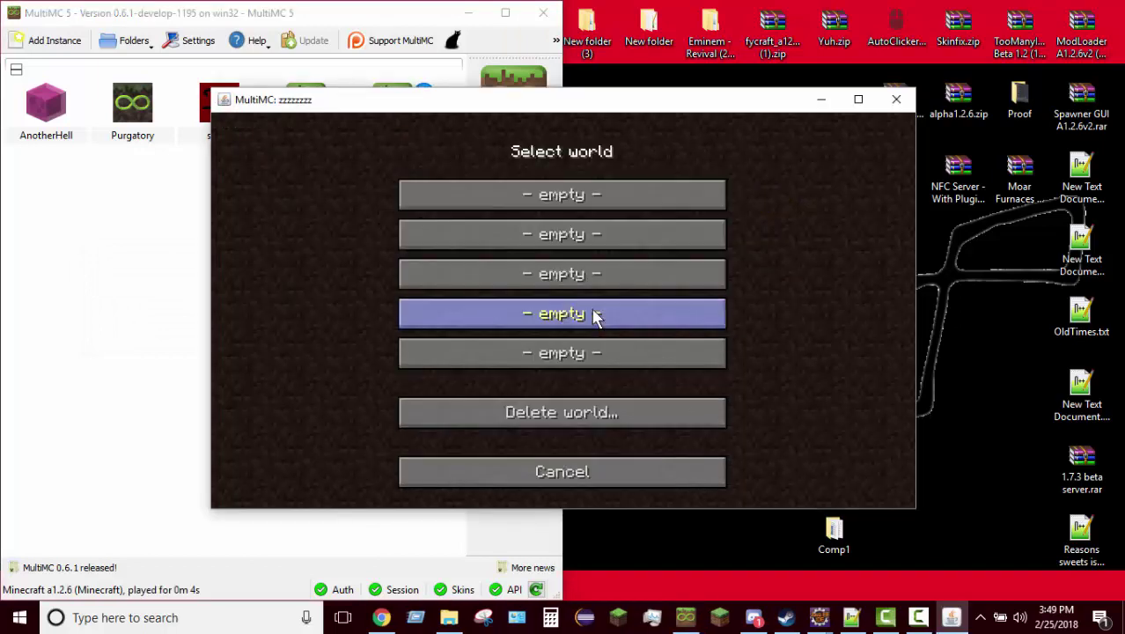
{"action": "left_click", "coordinate": [586, 201]}
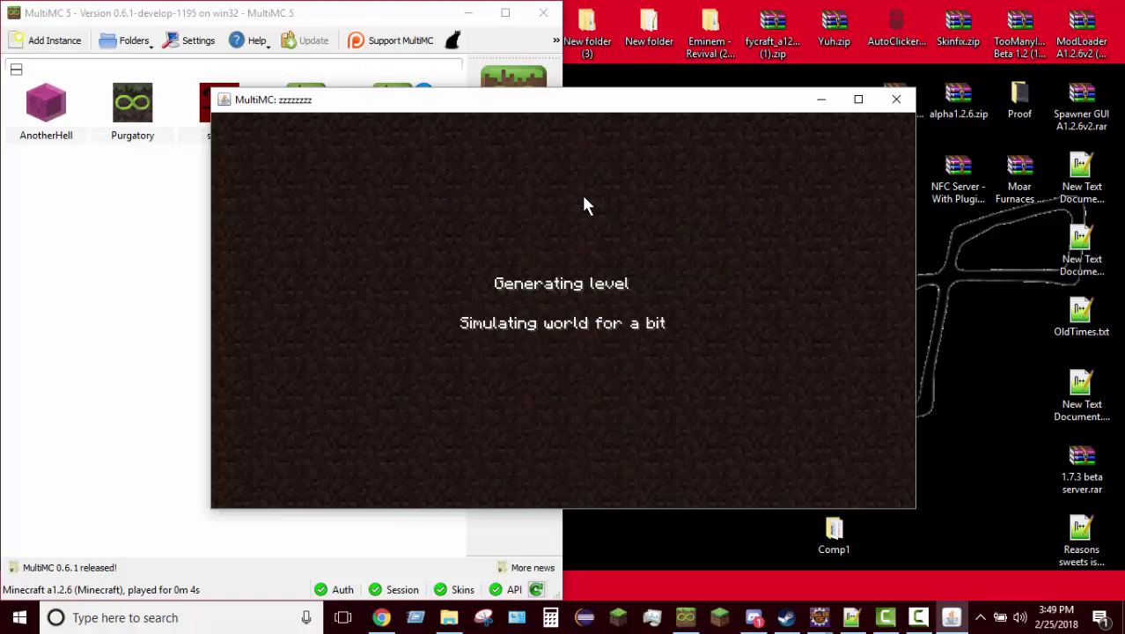
{"action": "key", "text": "e"}
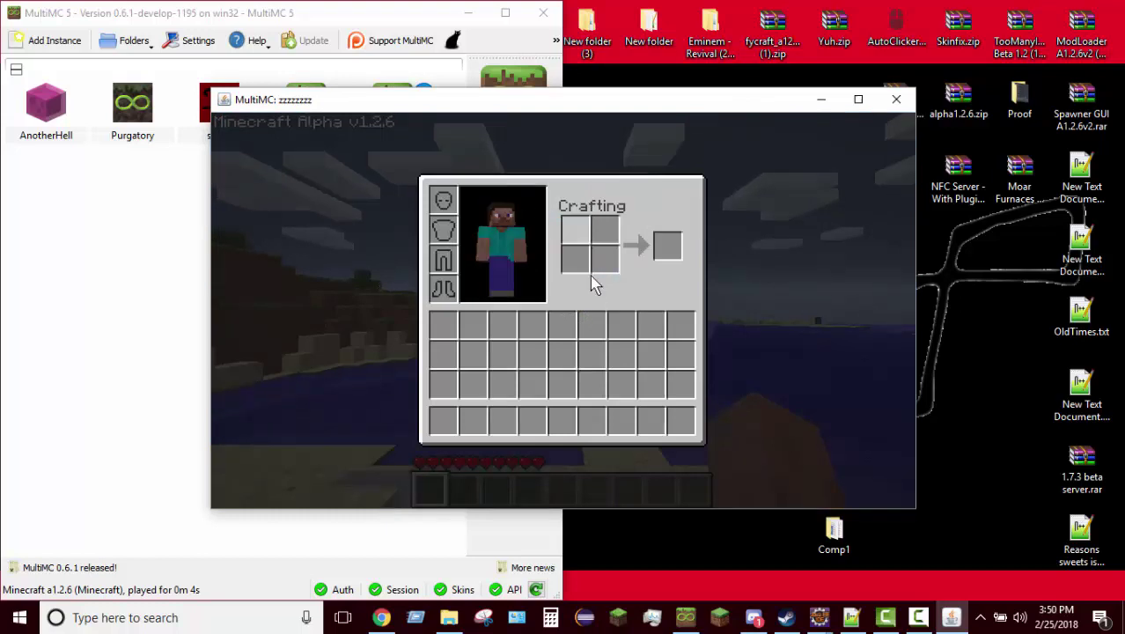
Save and quit to the title screen, then close the Minecraft window.
{"action": "key", "text": "Escape"}
{"action": "key", "text": "Escape"}
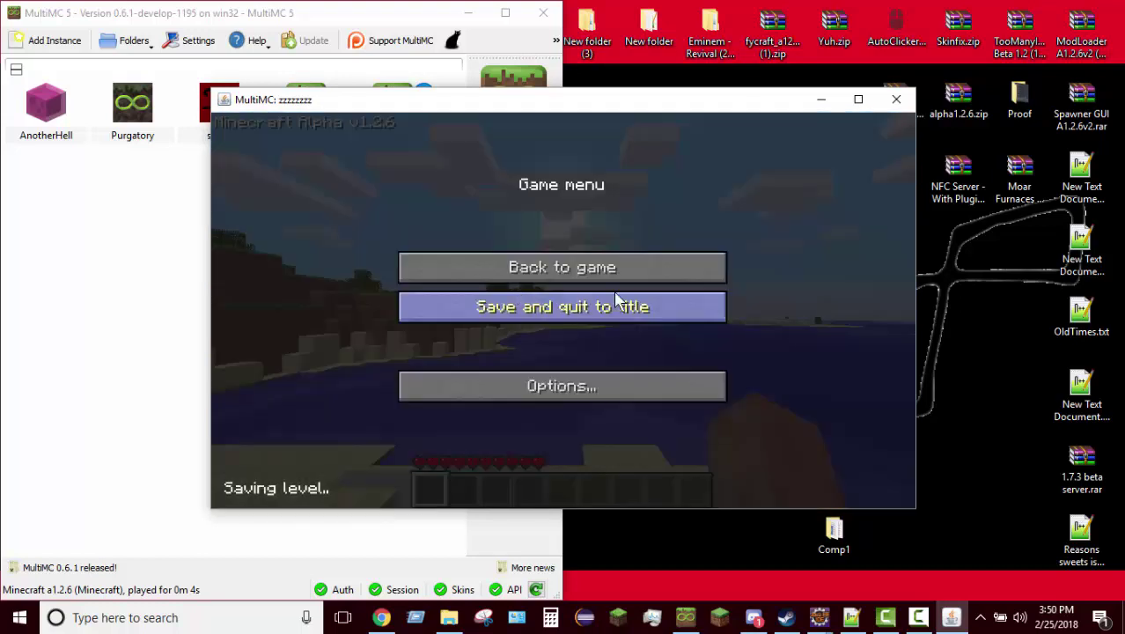
{"action": "left_click", "coordinate": [654, 307]}
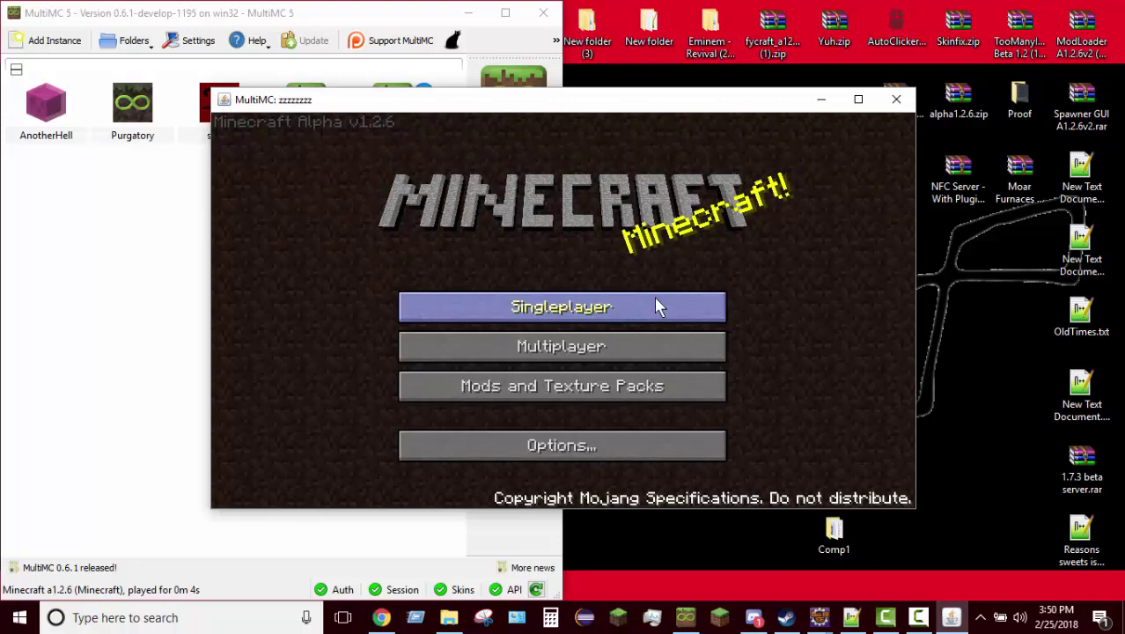
{"action": "left_click", "coordinate": [888, 103]}
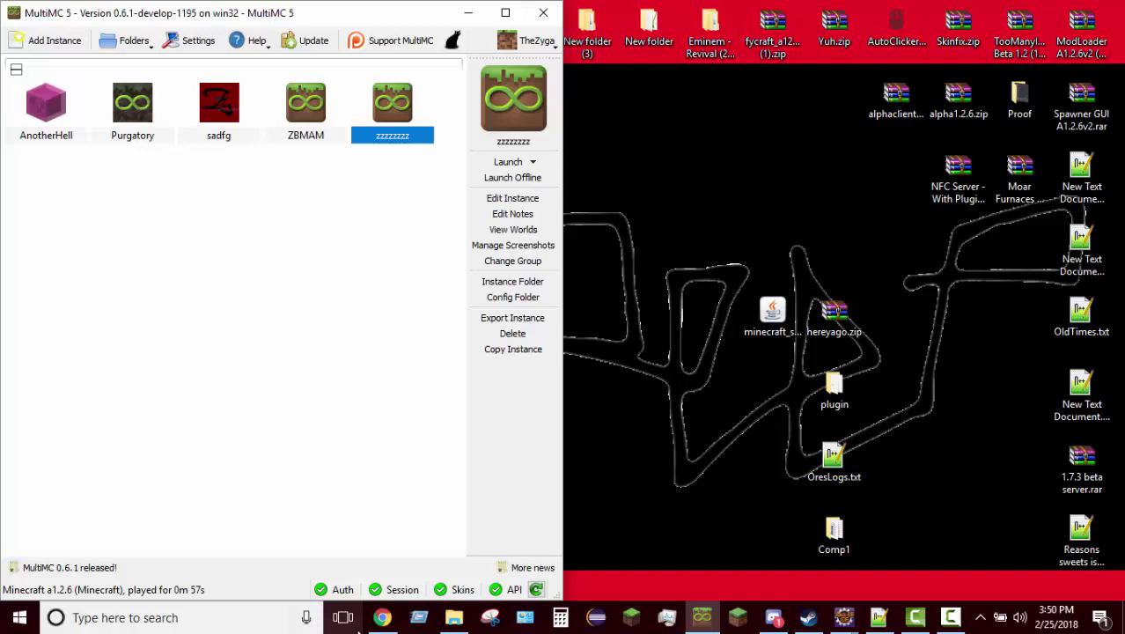
Download simpleSkinFix-UUID.zip from MediaFire and open it in WinRAR, dismissing the licence reminder.
{"action": "left_click", "coordinate": [383, 618]}
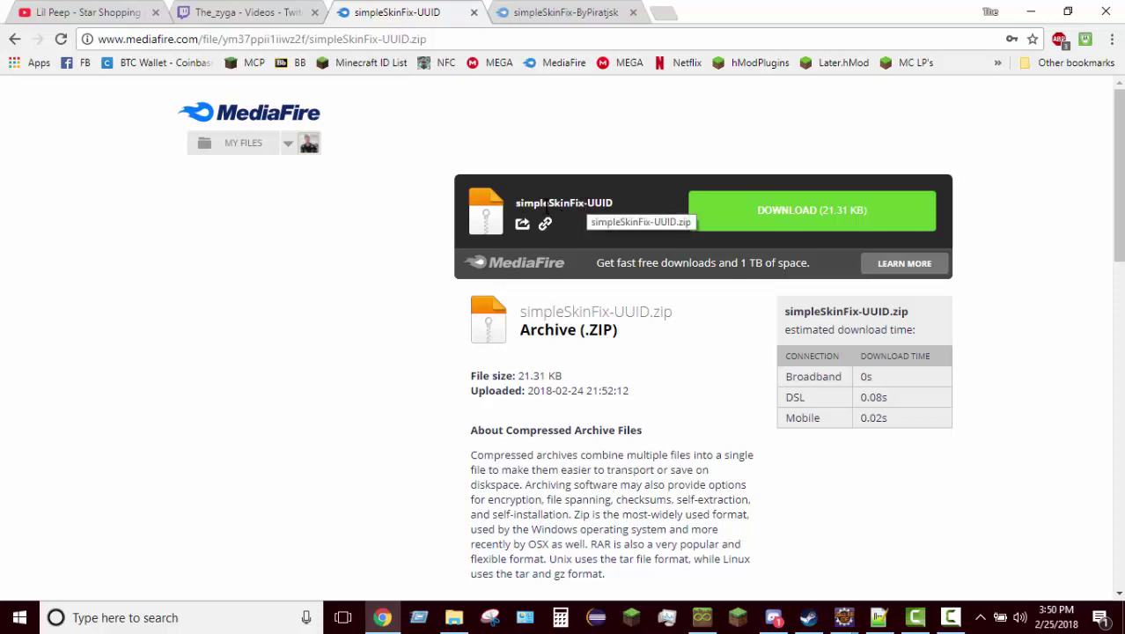
{"action": "left_click", "coordinate": [739, 218]}
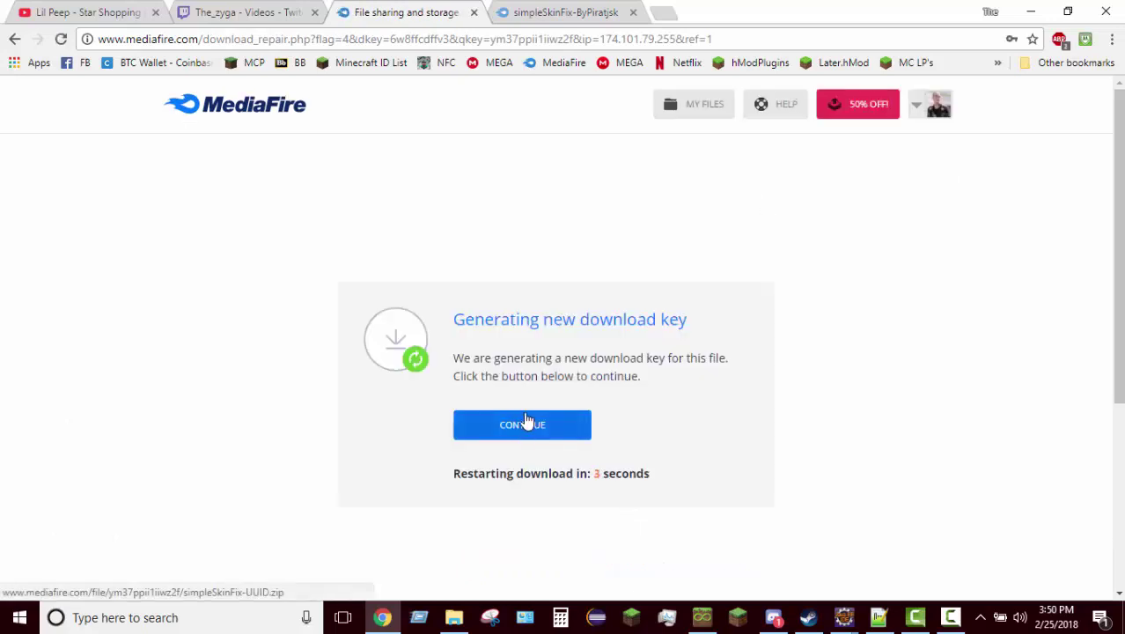
{"action": "left_click", "coordinate": [527, 424]}
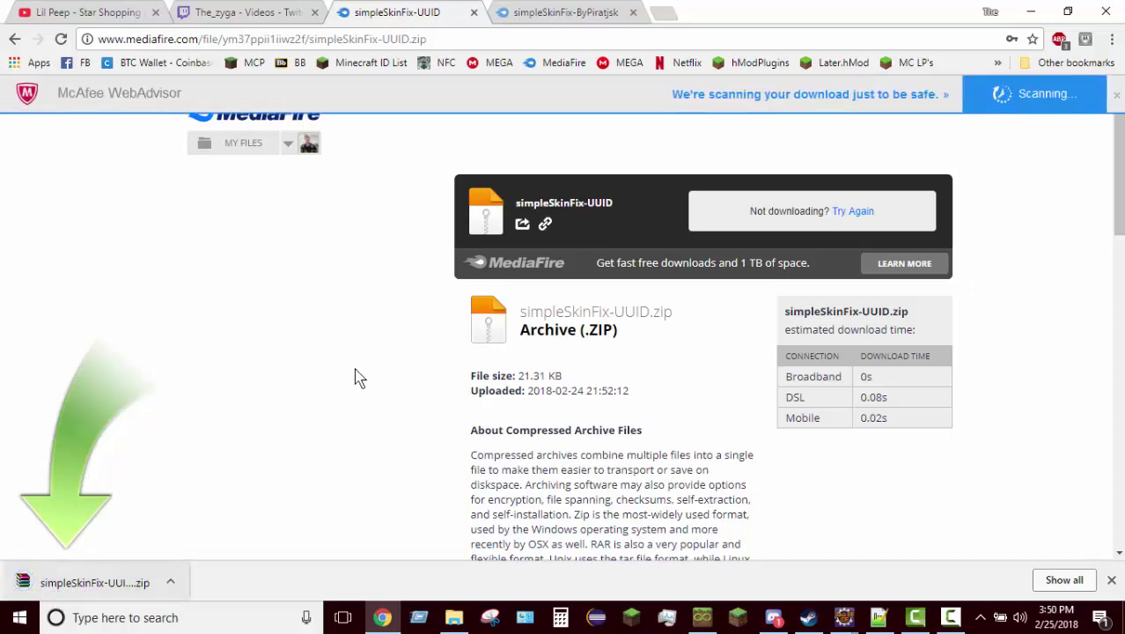
{"action": "left_click", "coordinate": [95, 581]}
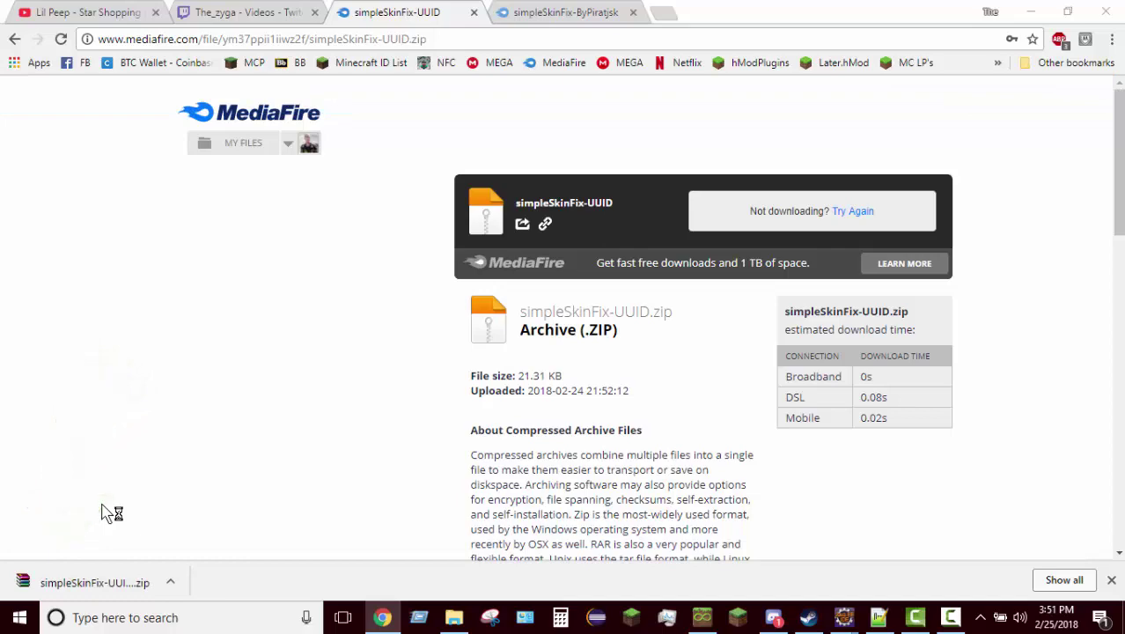
{"action": "left_click", "coordinate": [781, 349]}
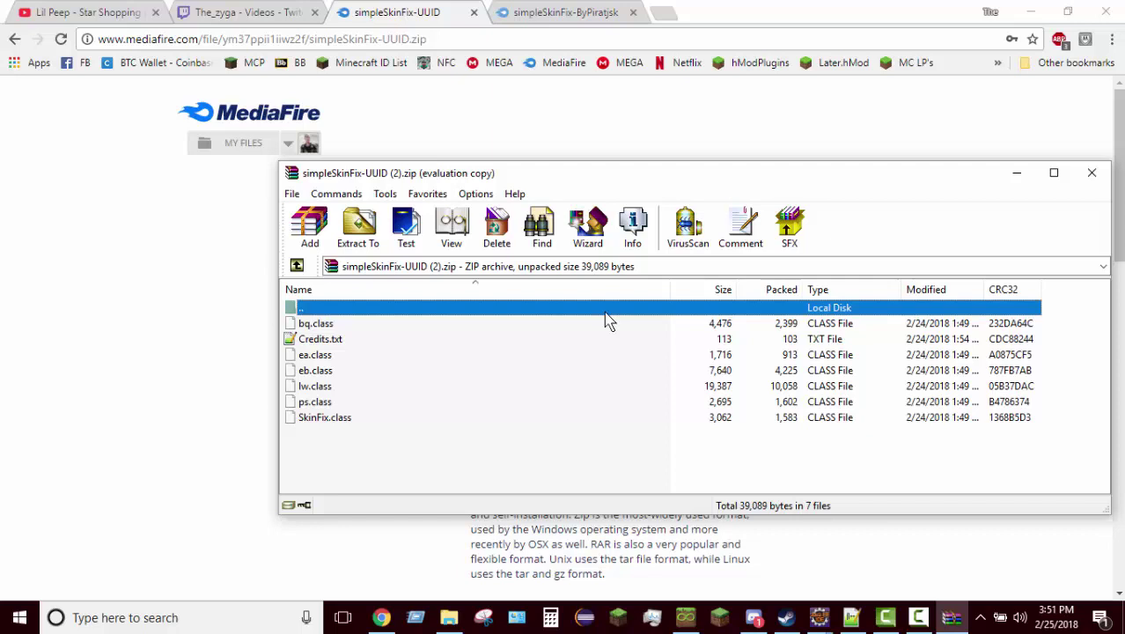
Open Credits.txt from the simpleSkinFix-UUID archive in Notepad++.
{"action": "double_click", "coordinate": [312, 343]}
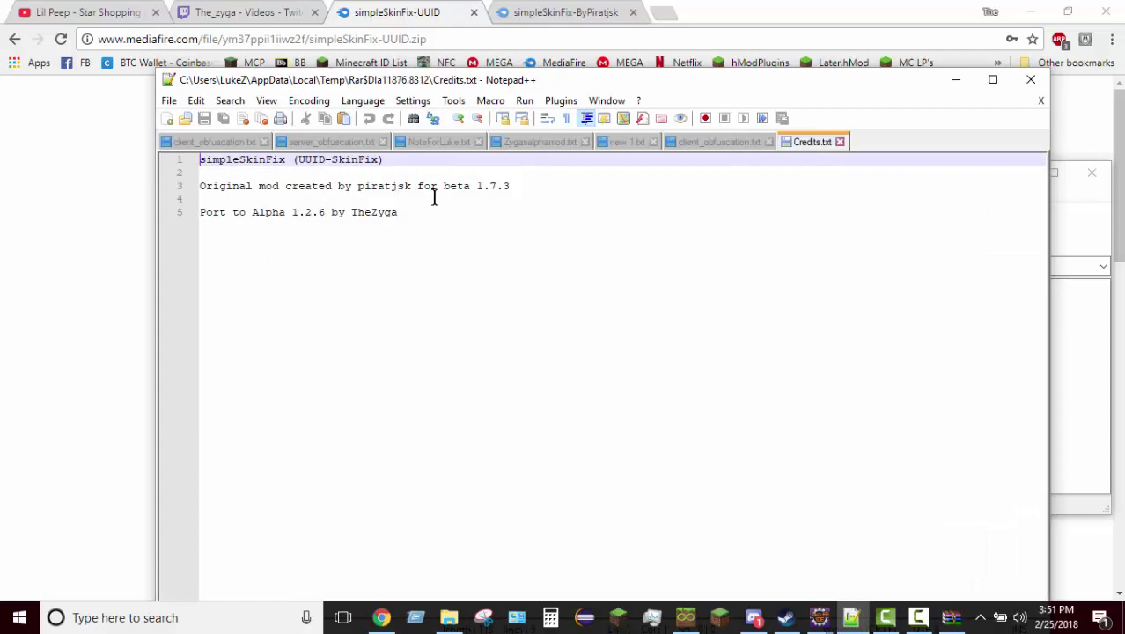
Close Credits.txt, minimize Notepad++, and close the WinRAR archive window.
{"action": "left_click", "coordinate": [1040, 100]}
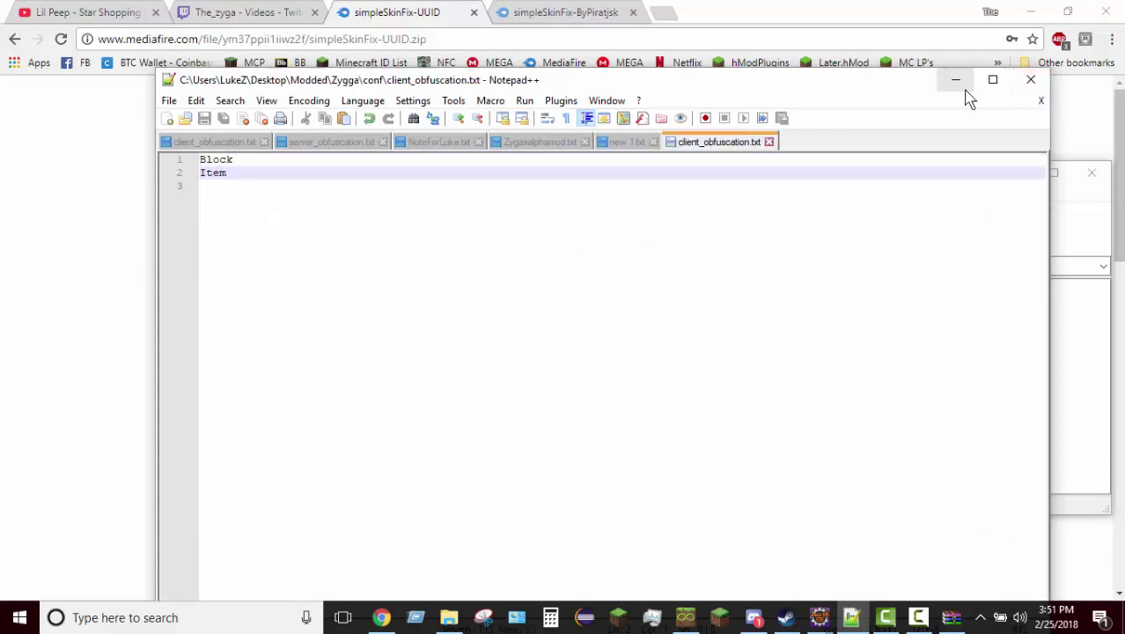
{"action": "left_click", "coordinate": [966, 84]}
{"action": "left_click", "coordinate": [1091, 172]}
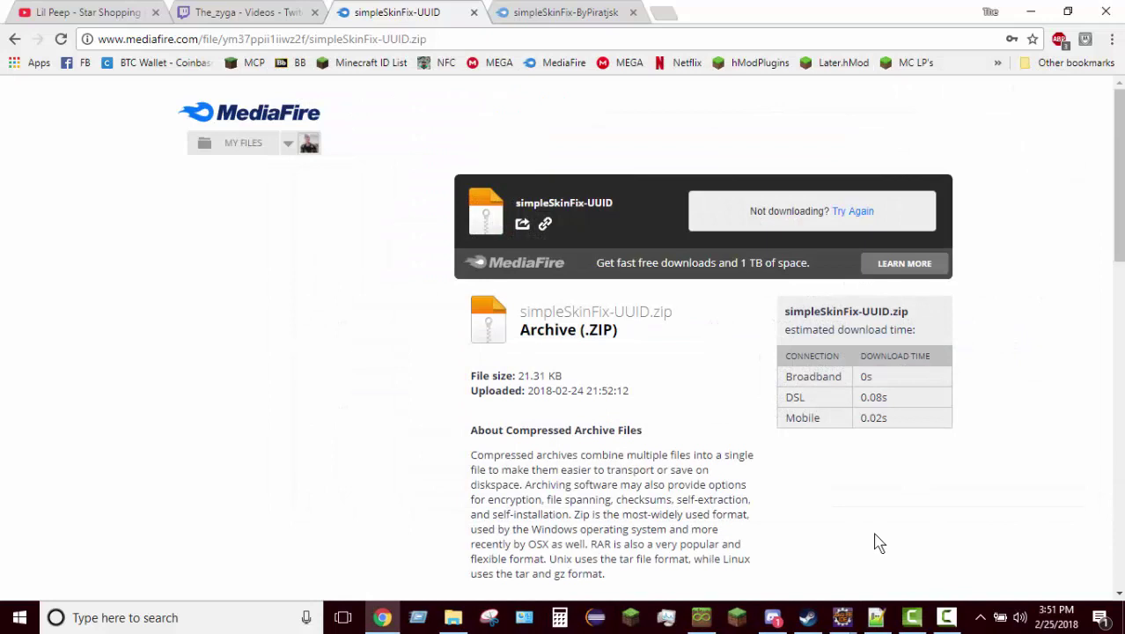
In the zzzzzzzz instance's Version page, start Add to Minecraft.jar and browse to Downloads.
{"action": "left_click", "coordinate": [702, 617]}
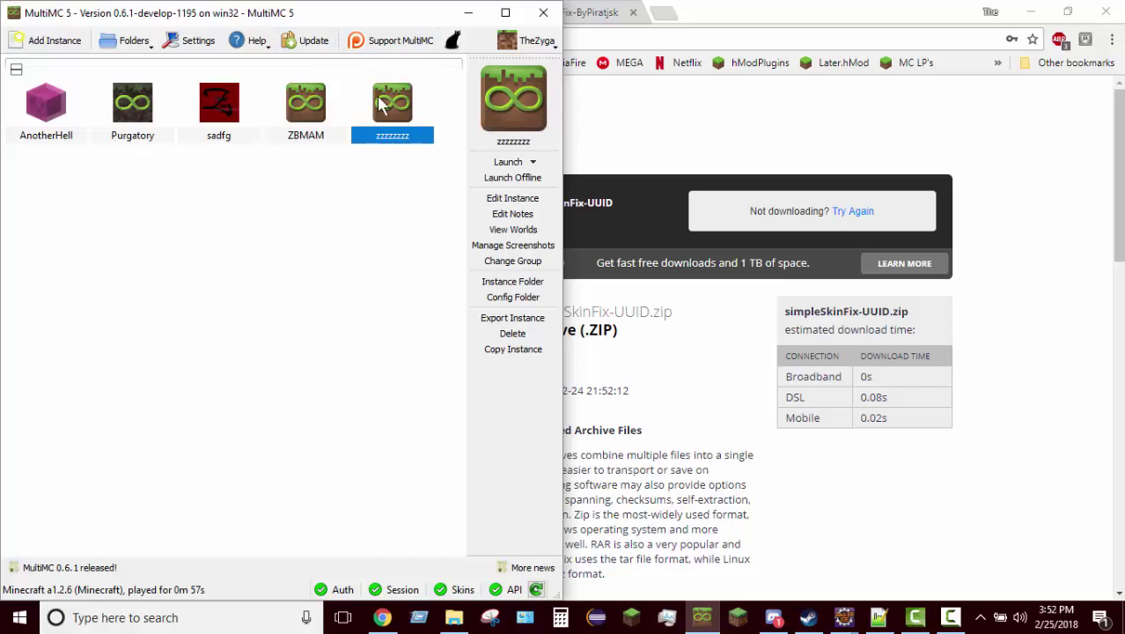
{"action": "left_click", "coordinate": [512, 199]}
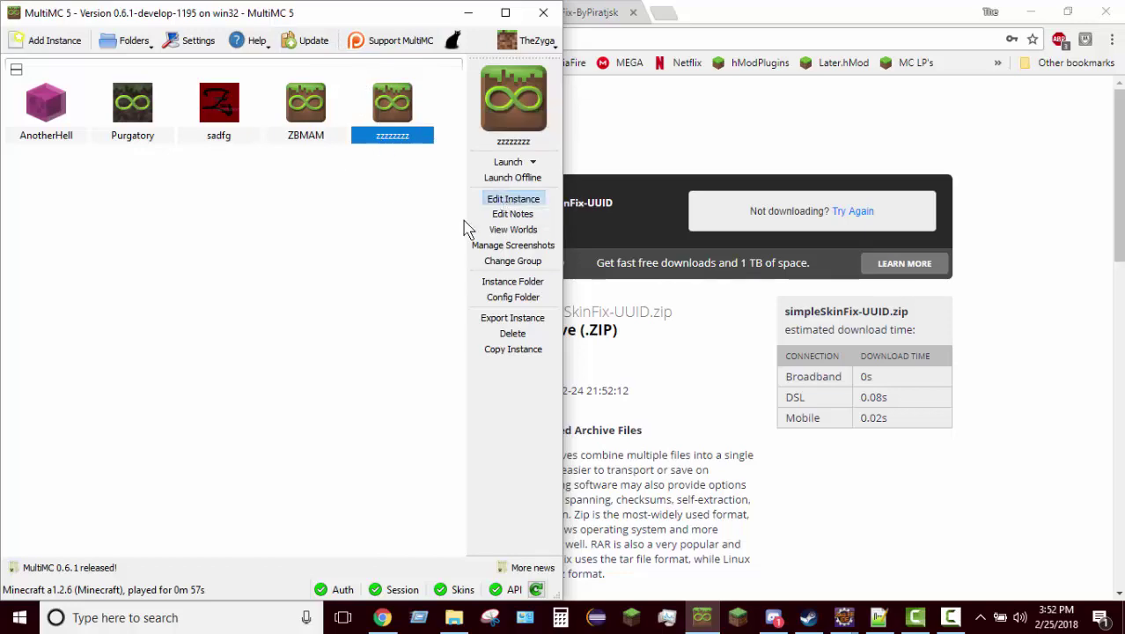
{"action": "left_click", "coordinate": [130, 75]}
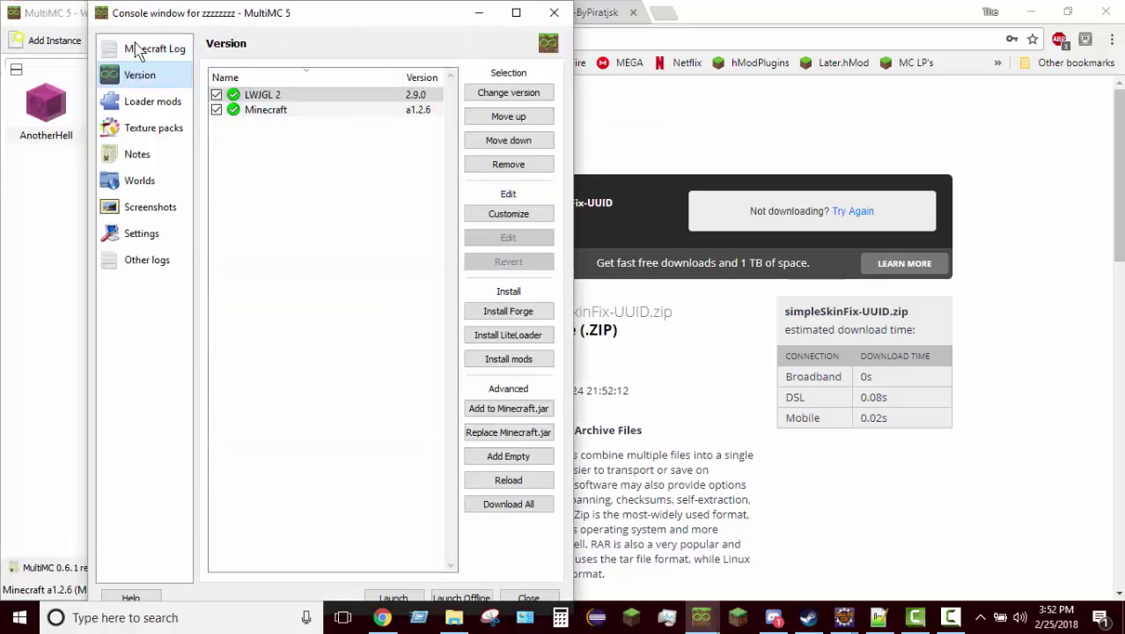
{"action": "left_click", "coordinate": [502, 410]}
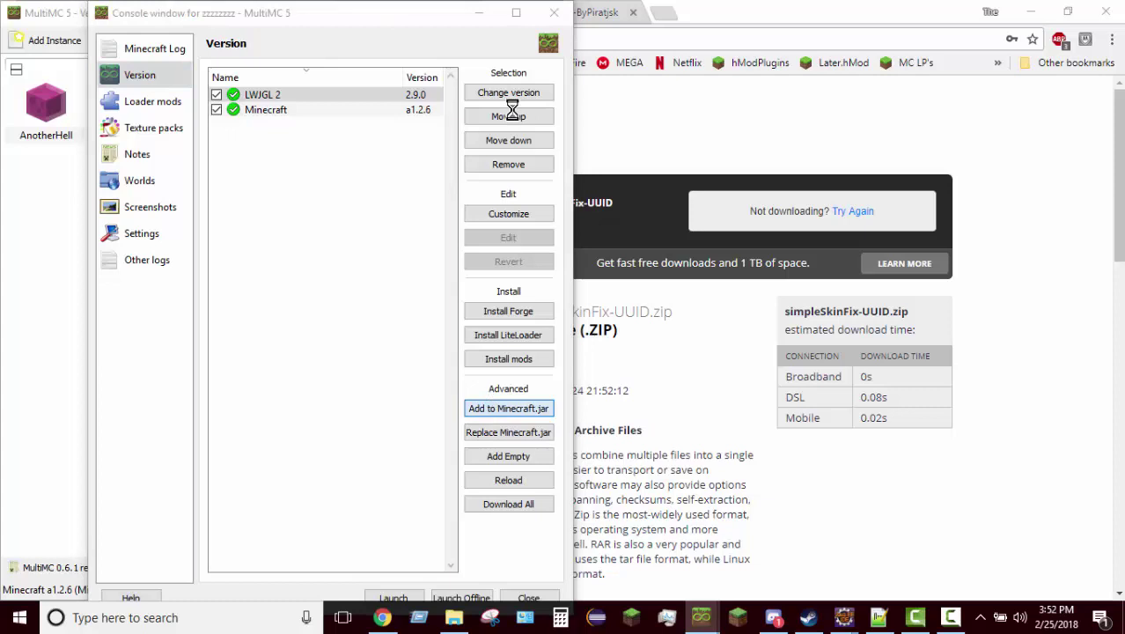
{"action": "left_click", "coordinate": [156, 168]}
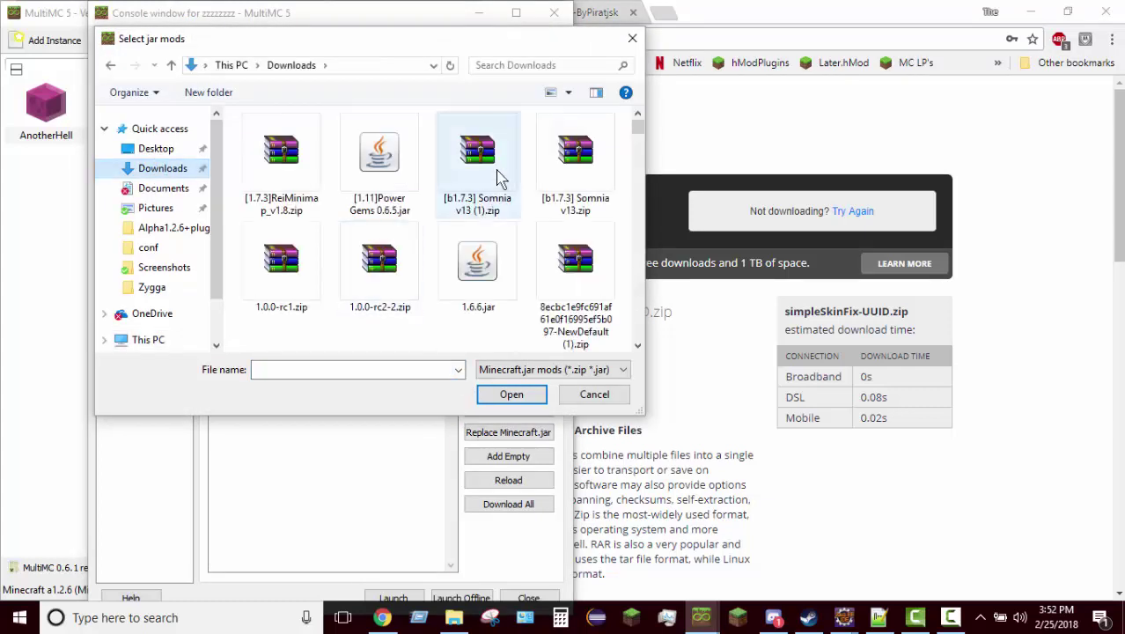
Choose simpleSkinFix-UUID.zip from Downloads as the jar mod file.
{"action": "left_click", "coordinate": [499, 176]}
{"action": "key", "text": "s"}
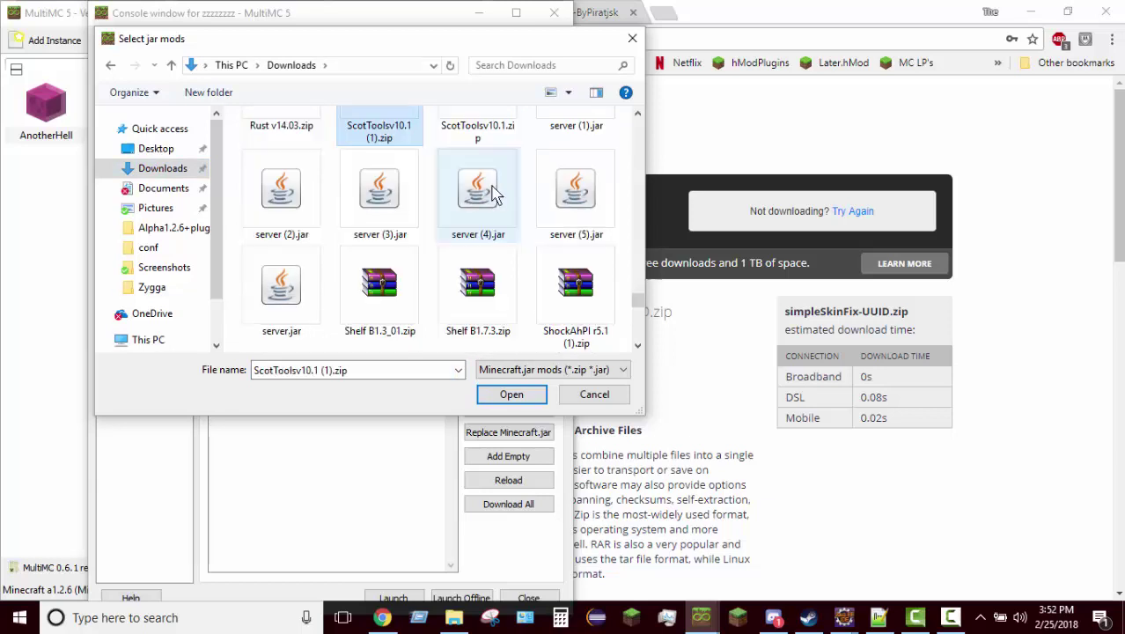
{"action": "scroll", "coordinate": [494, 195], "scroll_direction": "down", "scroll_amount": 5}
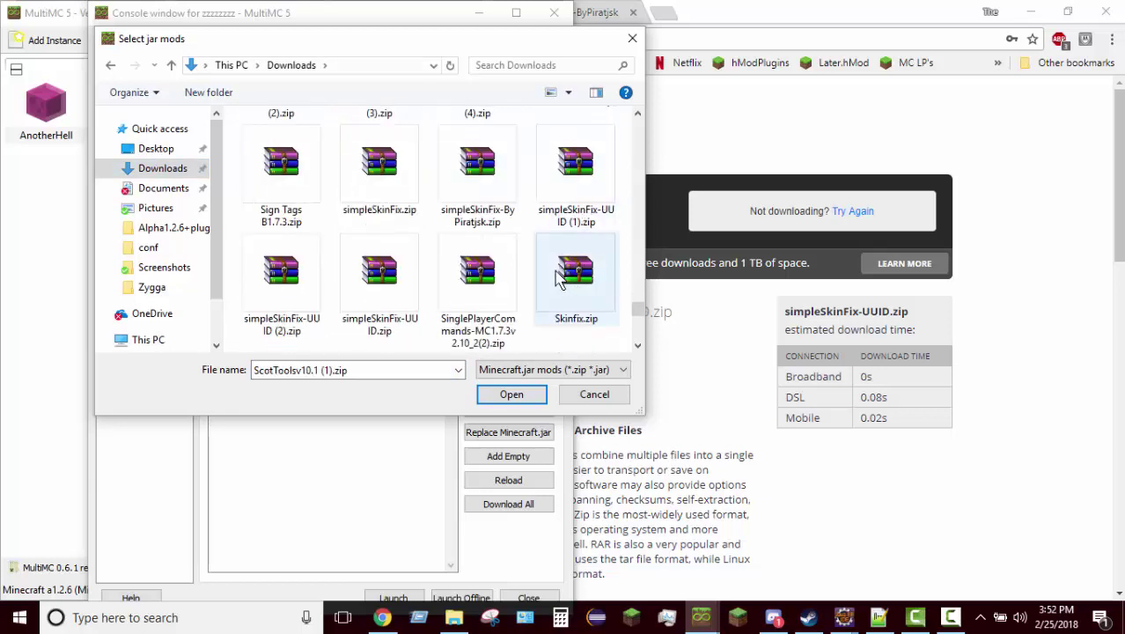
{"action": "left_click", "coordinate": [401, 294]}
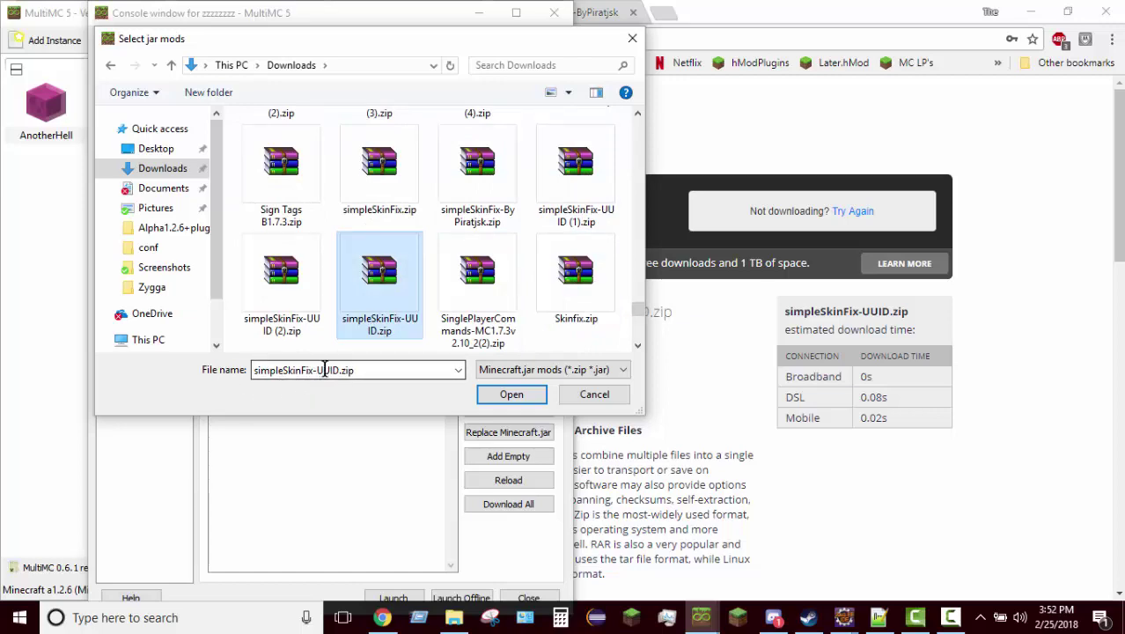
Add the simpleSkinFix-UUID jar mod, then launch zzzzzzzz and load World 1.
{"action": "left_click", "coordinate": [477, 394]}
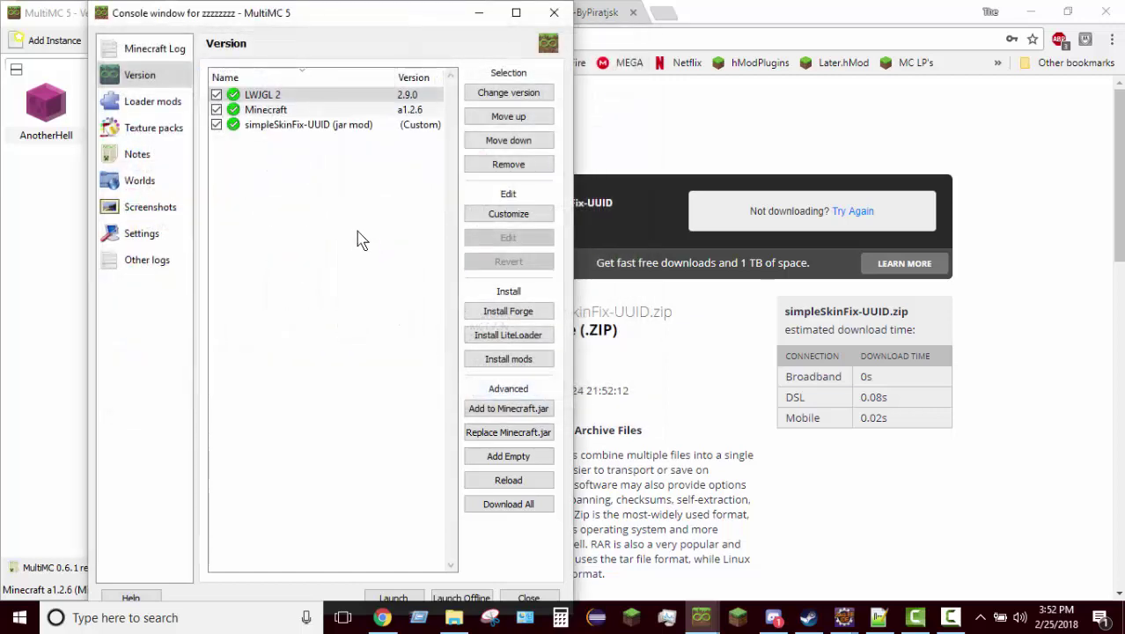
{"action": "left_click", "coordinate": [528, 598]}
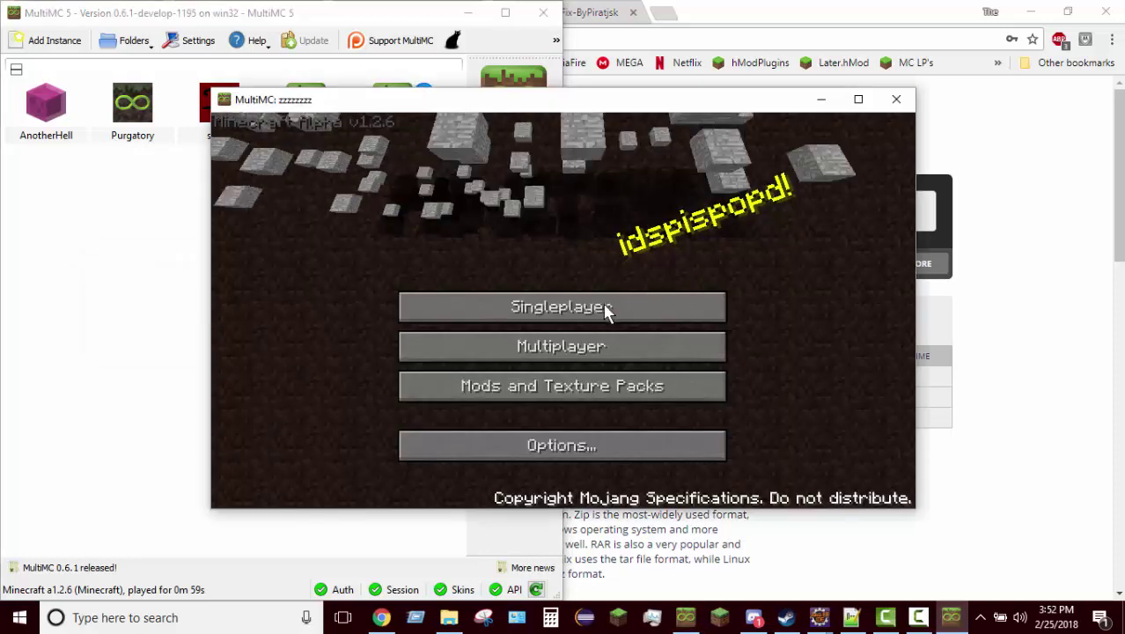
{"action": "left_click", "coordinate": [603, 303]}
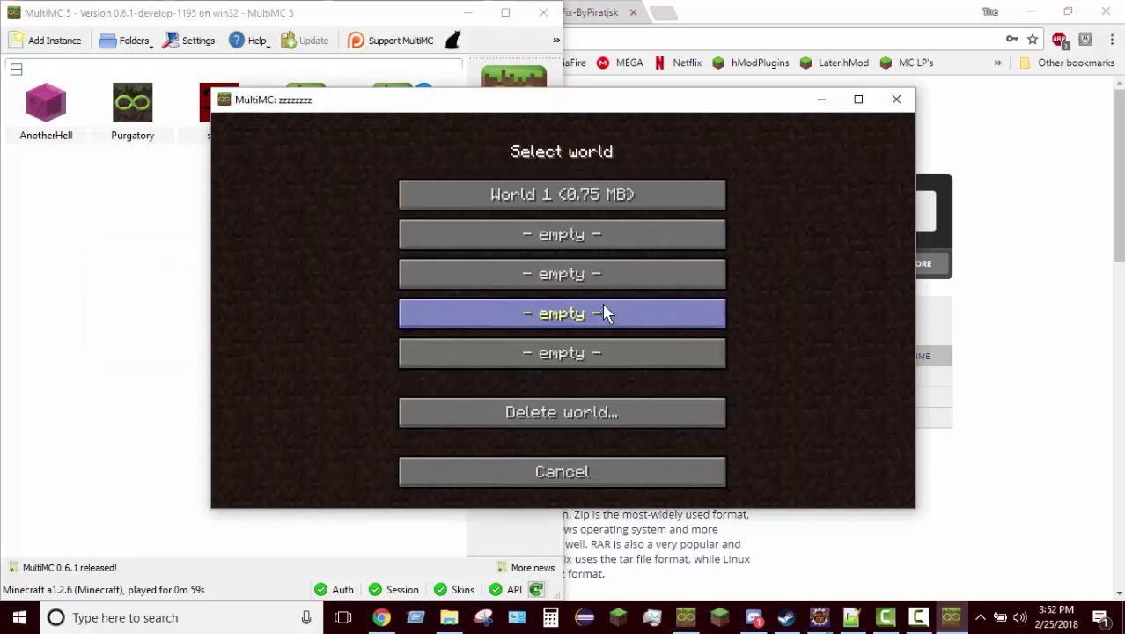
{"action": "left_click", "coordinate": [563, 201]}
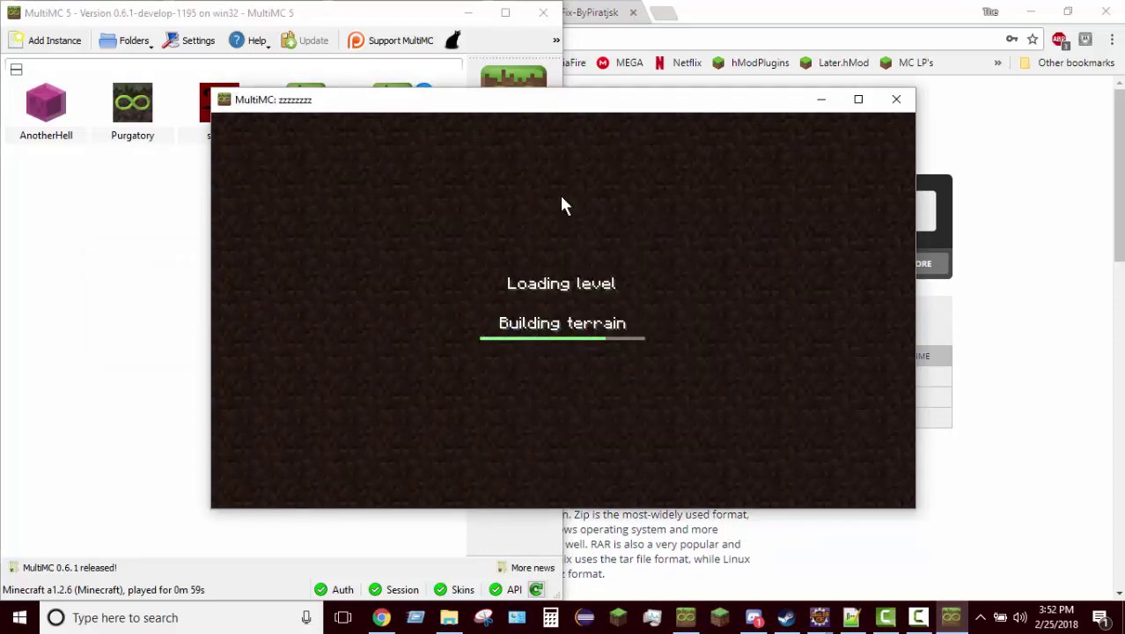
Check the custom skin in the inventory, then save, quit and close the game.
{"action": "key", "text": "i"}
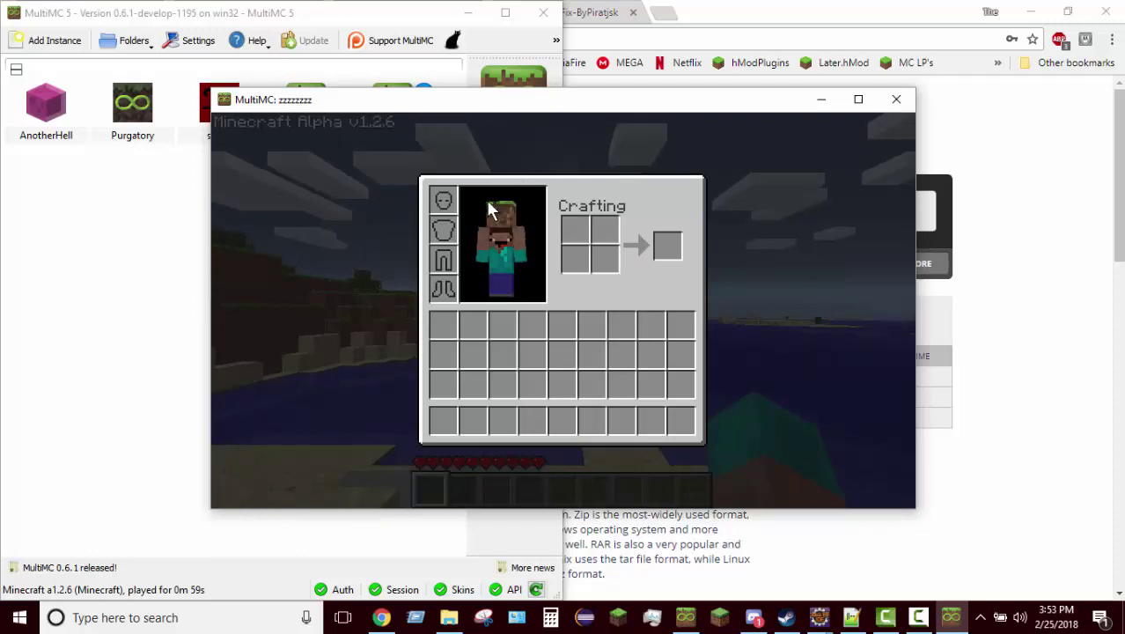
{"action": "key", "text": "e"}
{"action": "key", "text": "Escape"}
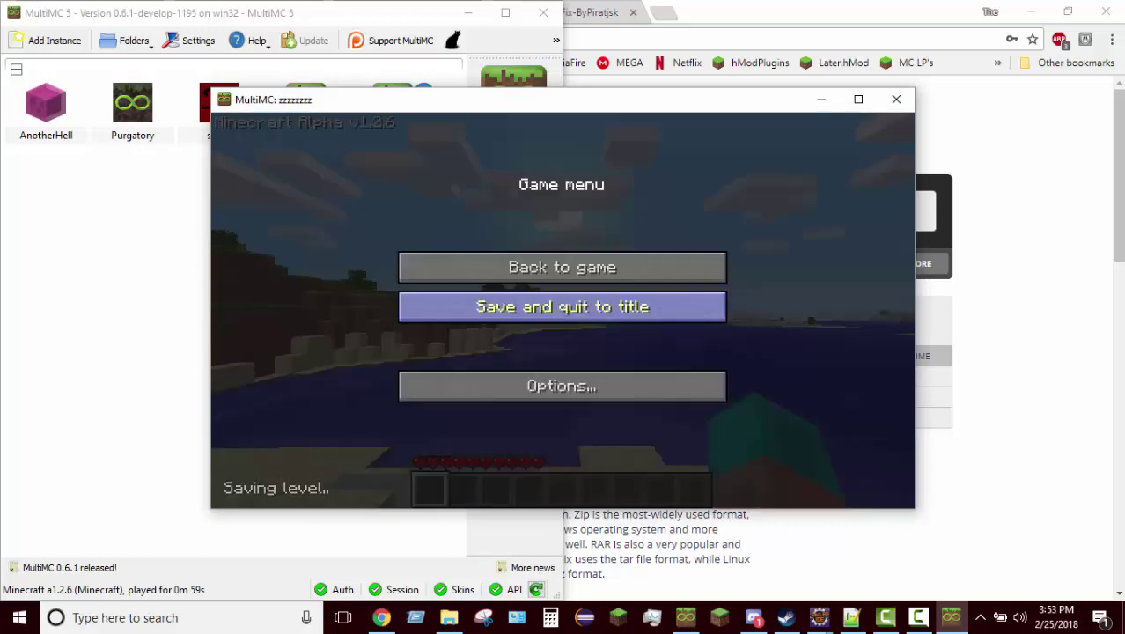
{"action": "left_click", "coordinate": [564, 308]}
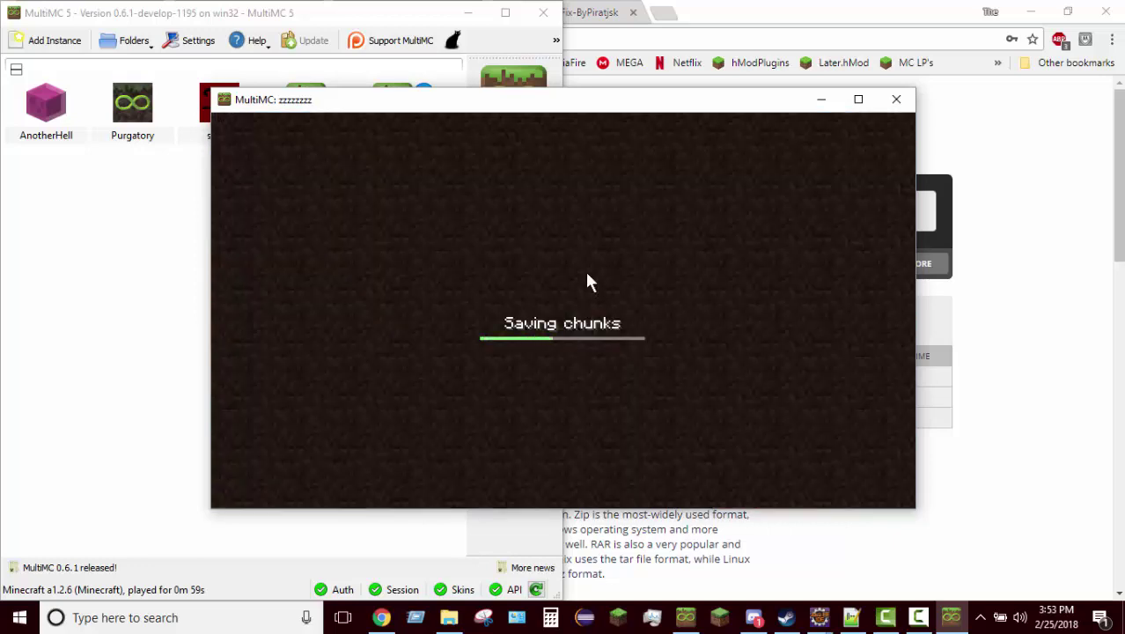
{"action": "left_click", "coordinate": [895, 109]}
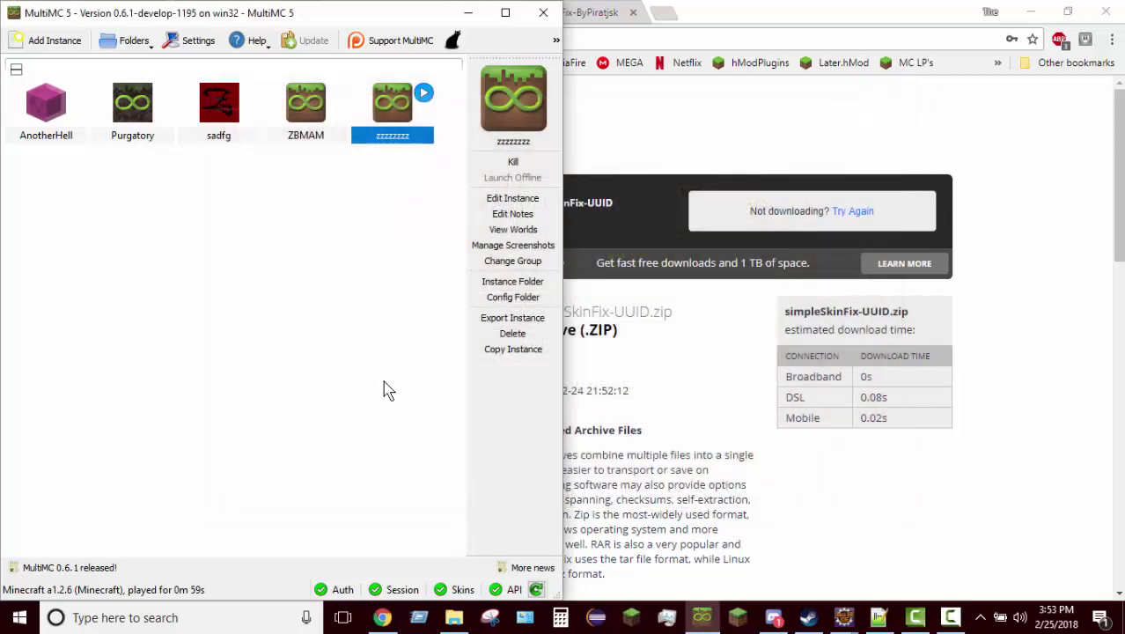
Create and select a new Minecraft b1.7.3 instance, then switch to the browser.
{"action": "left_click", "coordinate": [50, 40]}
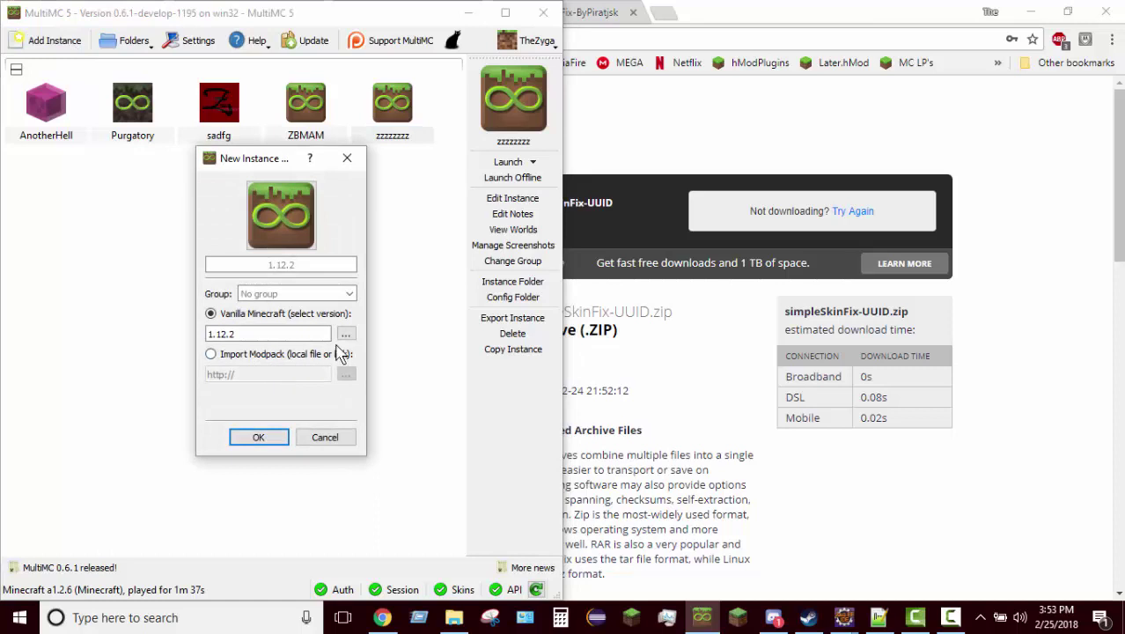
{"action": "left_click", "coordinate": [346, 335]}
{"action": "scroll", "coordinate": [309, 352], "scroll_direction": "down", "scroll_amount": 10}
{"action": "scroll", "coordinate": [307, 351], "scroll_direction": "down", "scroll_amount": 15}
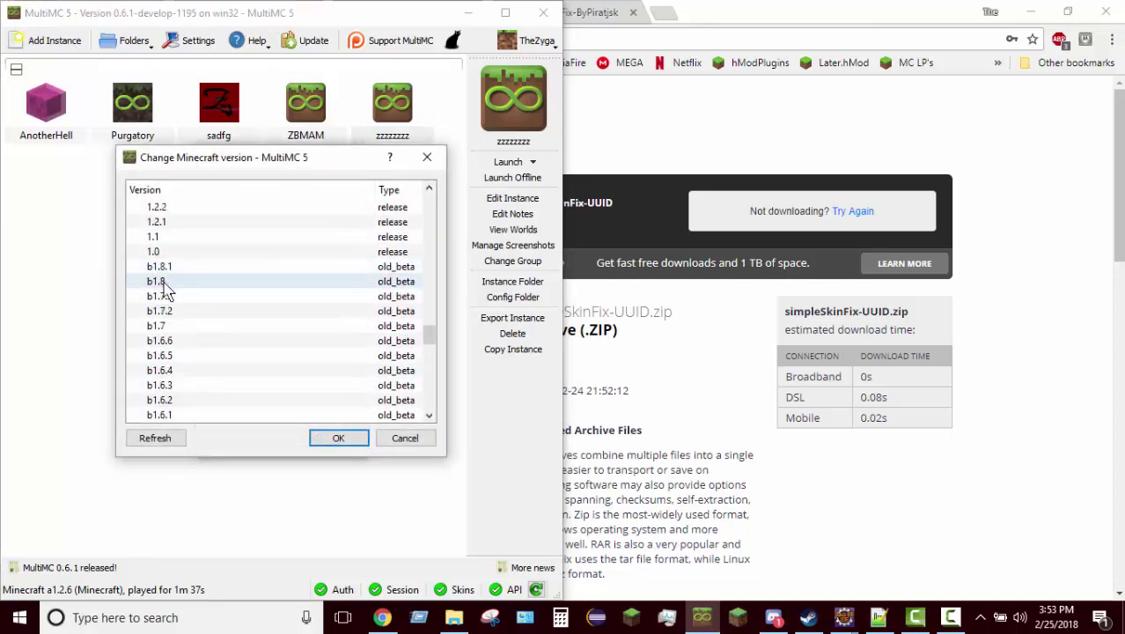
{"action": "left_click", "coordinate": [193, 296]}
{"action": "left_click", "coordinate": [338, 437]}
{"action": "left_click", "coordinate": [264, 441]}
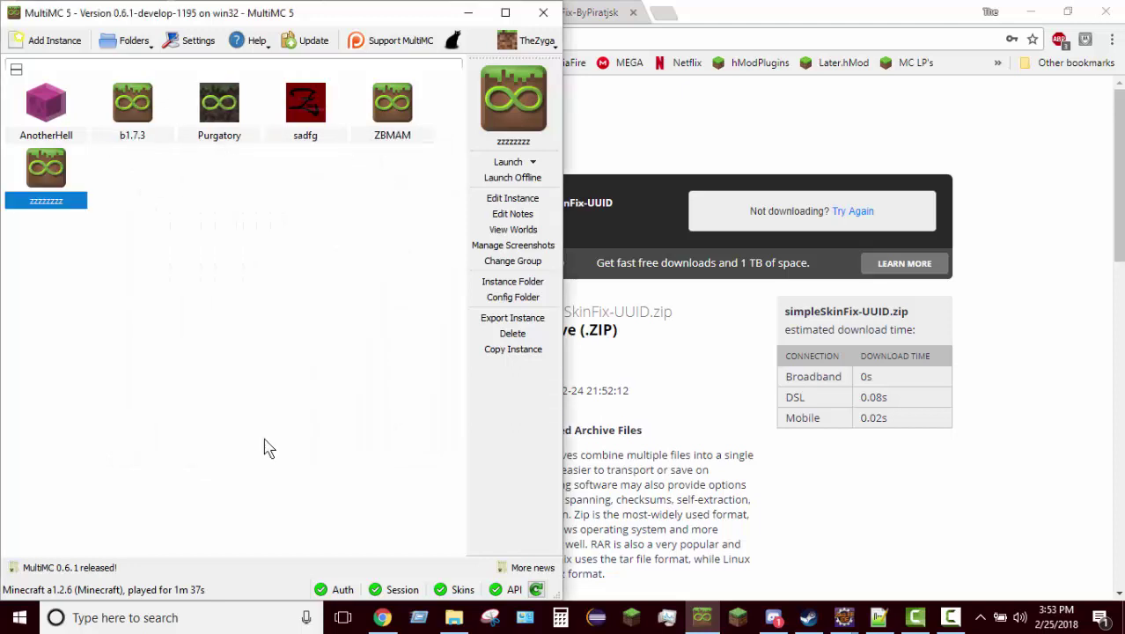
{"action": "left_click", "coordinate": [132, 132]}
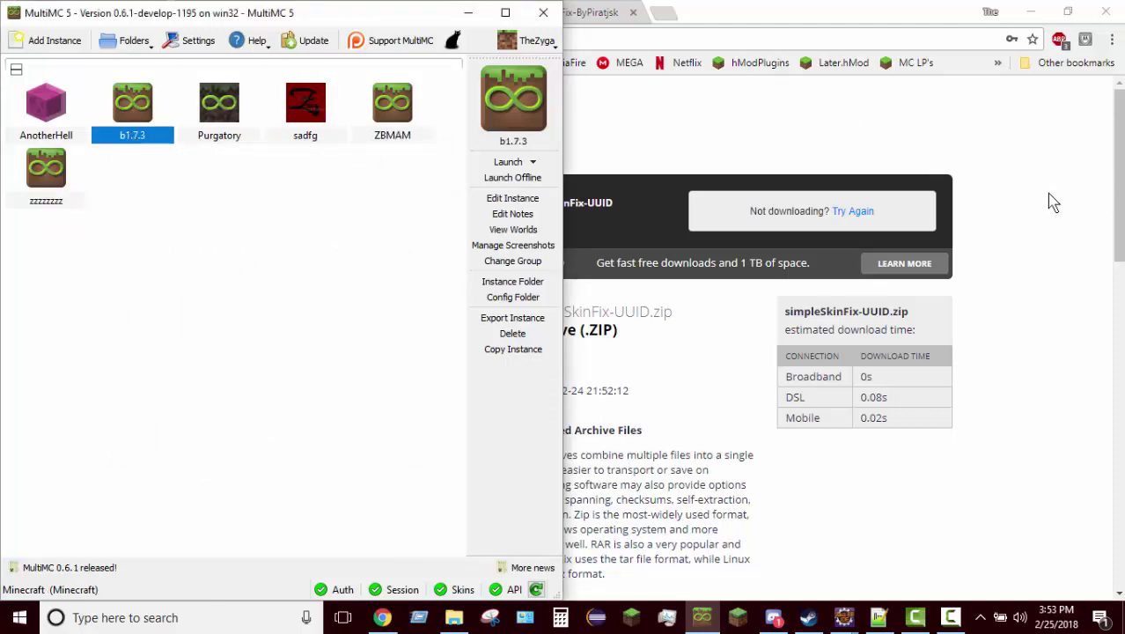
{"action": "left_click", "coordinate": [636, 123]}
Download simpleSkinFix-ByPiratjsk.zip from its MediaFire tab and return to MultiMC.
{"action": "left_click", "coordinate": [559, 15]}
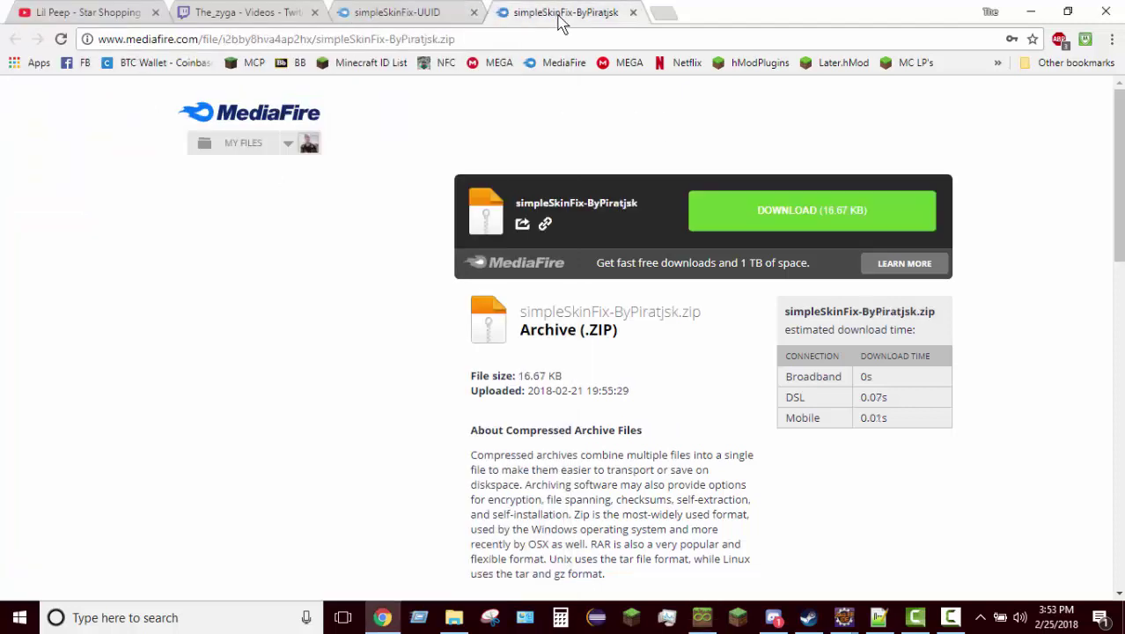
{"action": "left_click", "coordinate": [817, 223]}
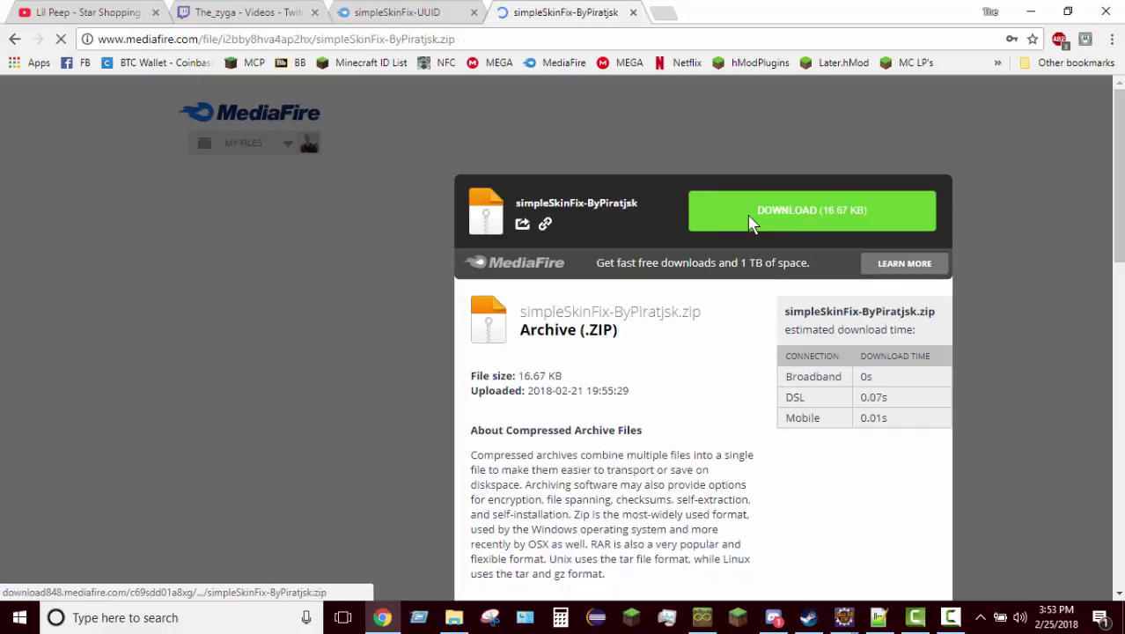
{"action": "left_click", "coordinate": [751, 221]}
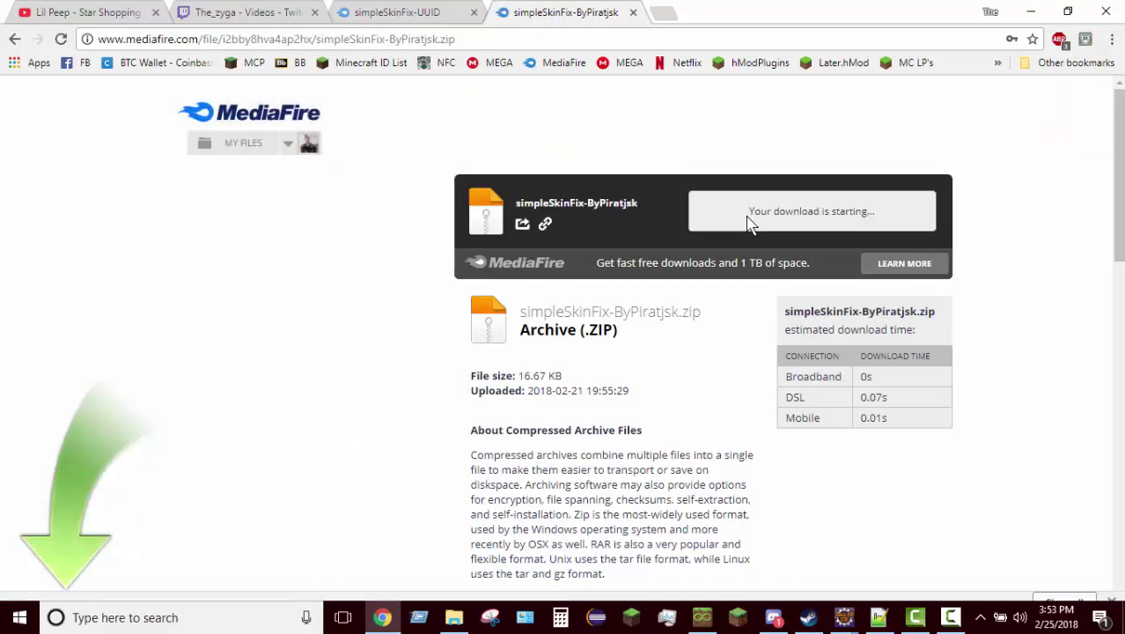
{"action": "left_click", "coordinate": [701, 617]}
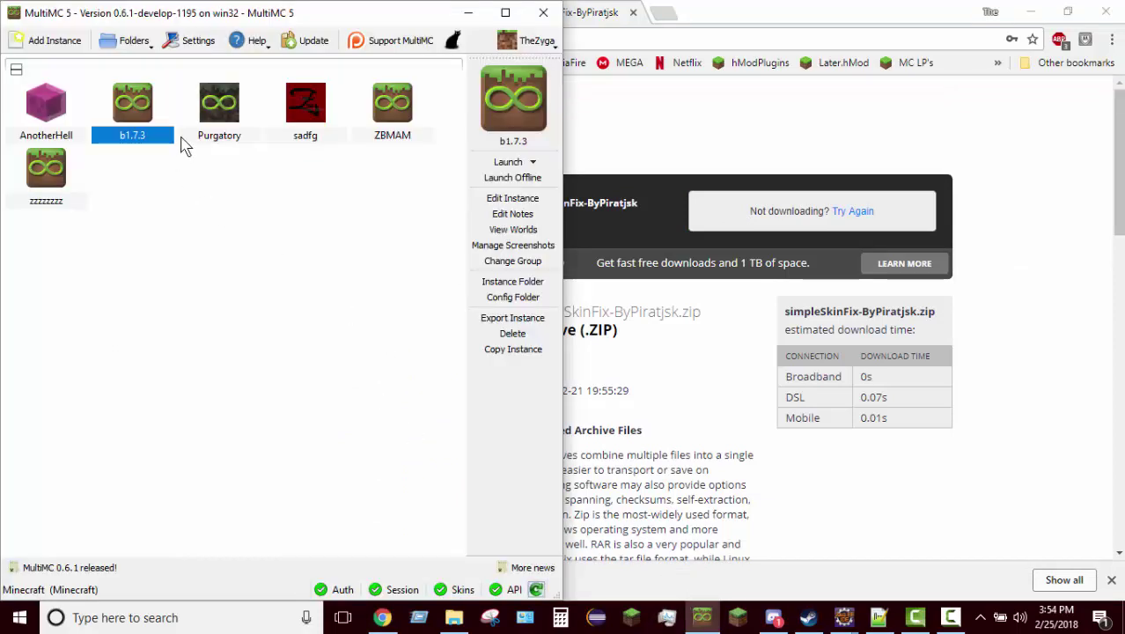
Add simpleSkinFix-ByPiratjsk.zip to the b1.7.3 instance's Minecraft.jar from its Version page.
{"action": "left_click", "coordinate": [512, 198]}
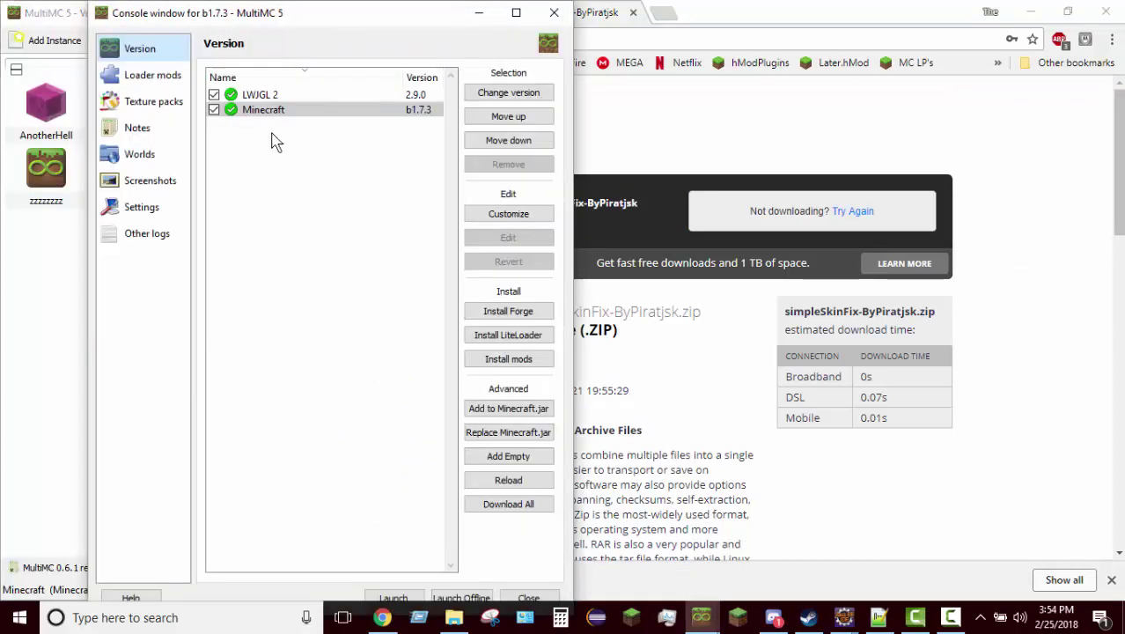
{"action": "left_click", "coordinate": [507, 408]}
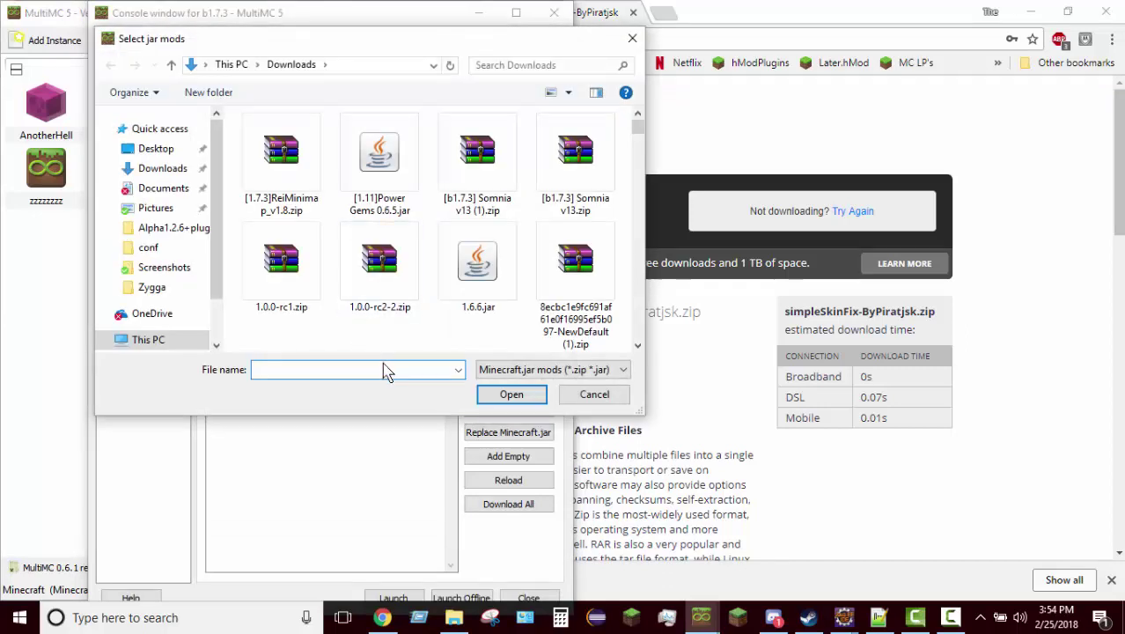
{"action": "type", "text": "sim"}
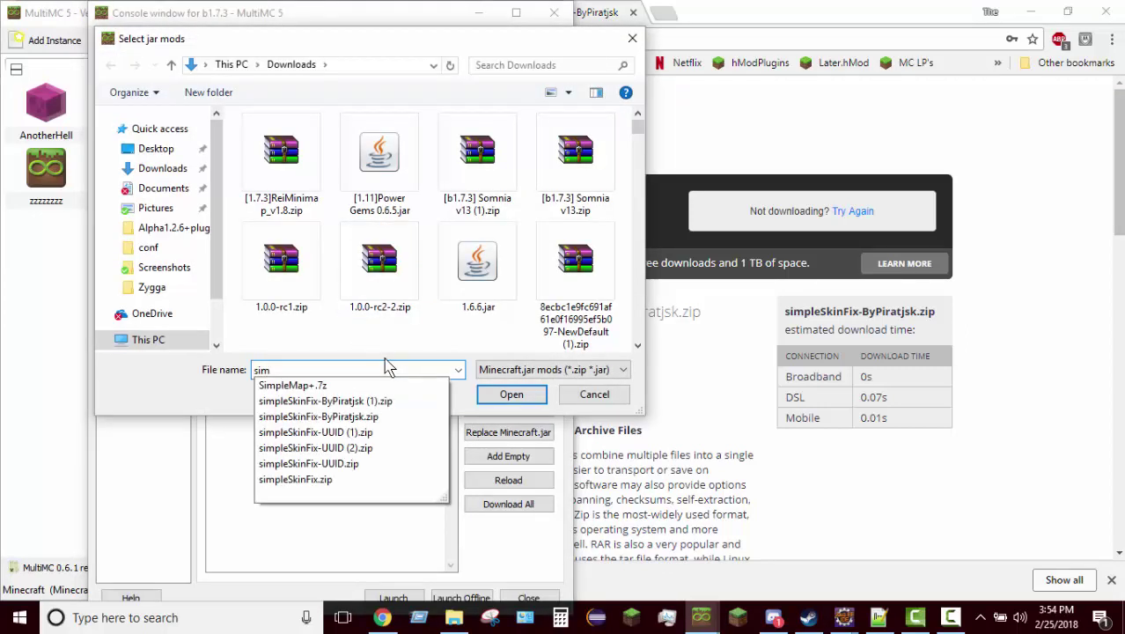
{"action": "left_click", "coordinate": [349, 417]}
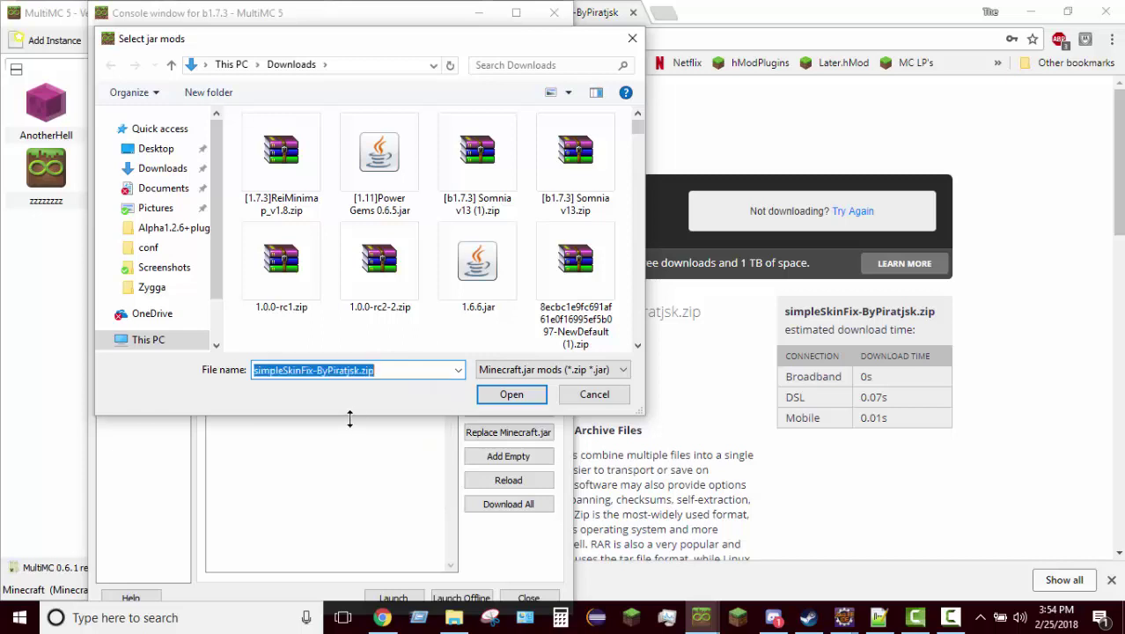
{"action": "left_click", "coordinate": [490, 396]}
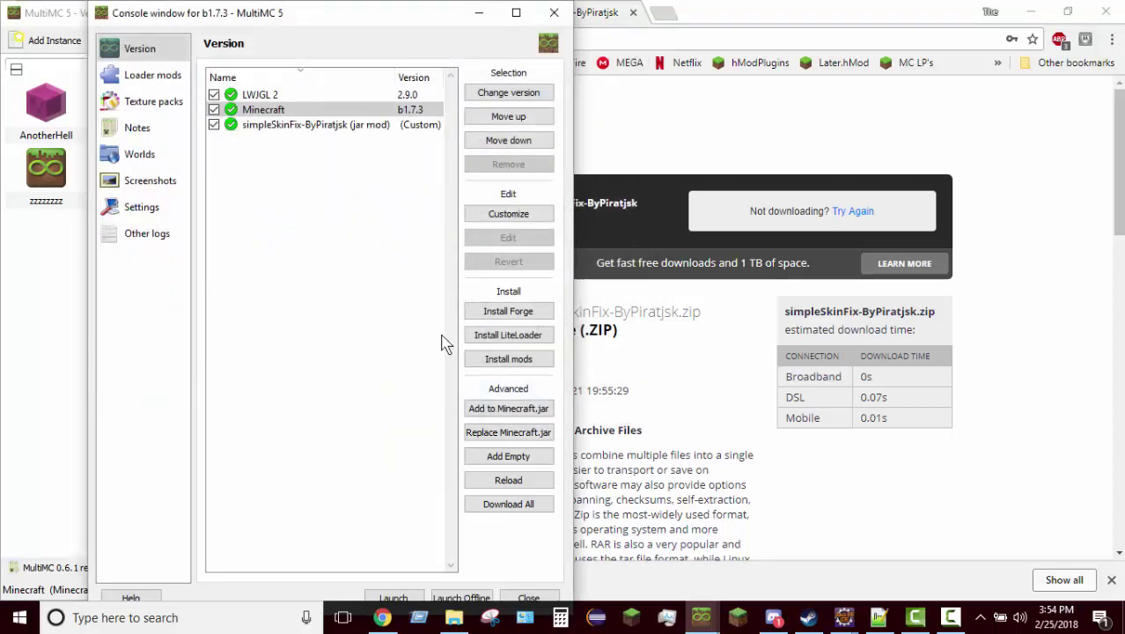
{"action": "left_click", "coordinate": [303, 128]}
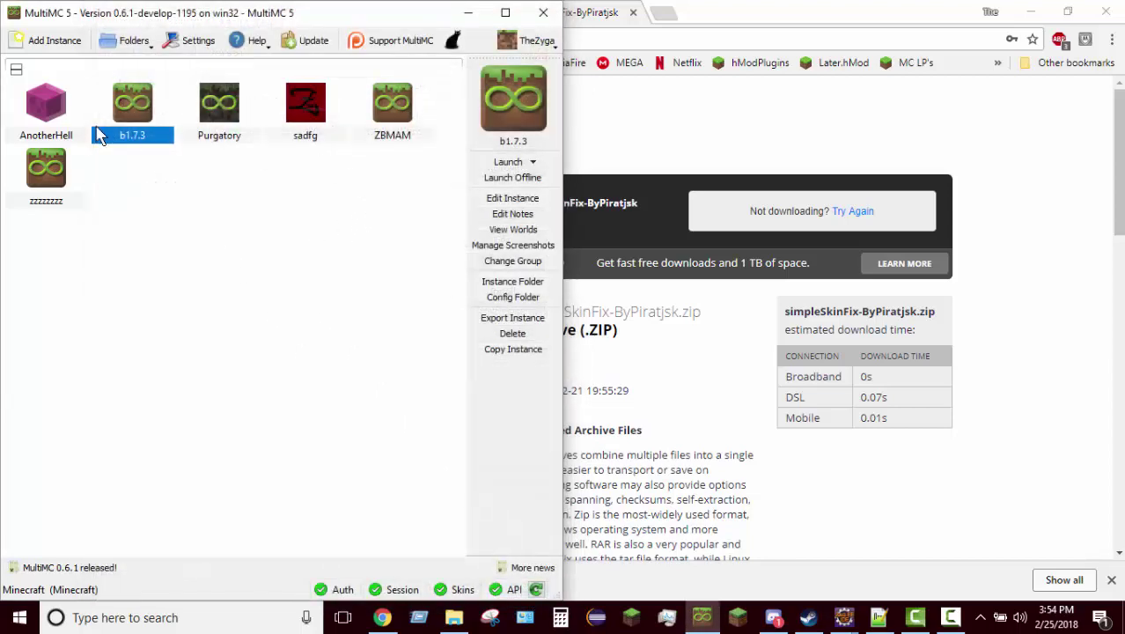
Launch the b1.7.3 instance and connect to the multiplayer server betalands.com.
{"action": "left_click", "coordinate": [501, 165]}
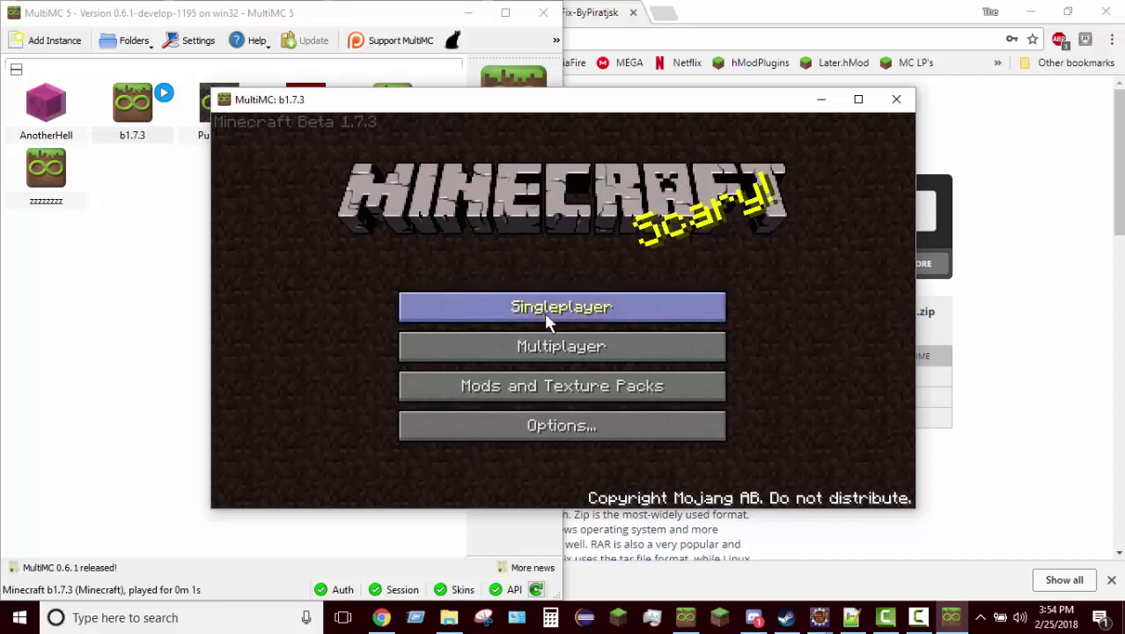
{"action": "left_click", "coordinate": [545, 345]}
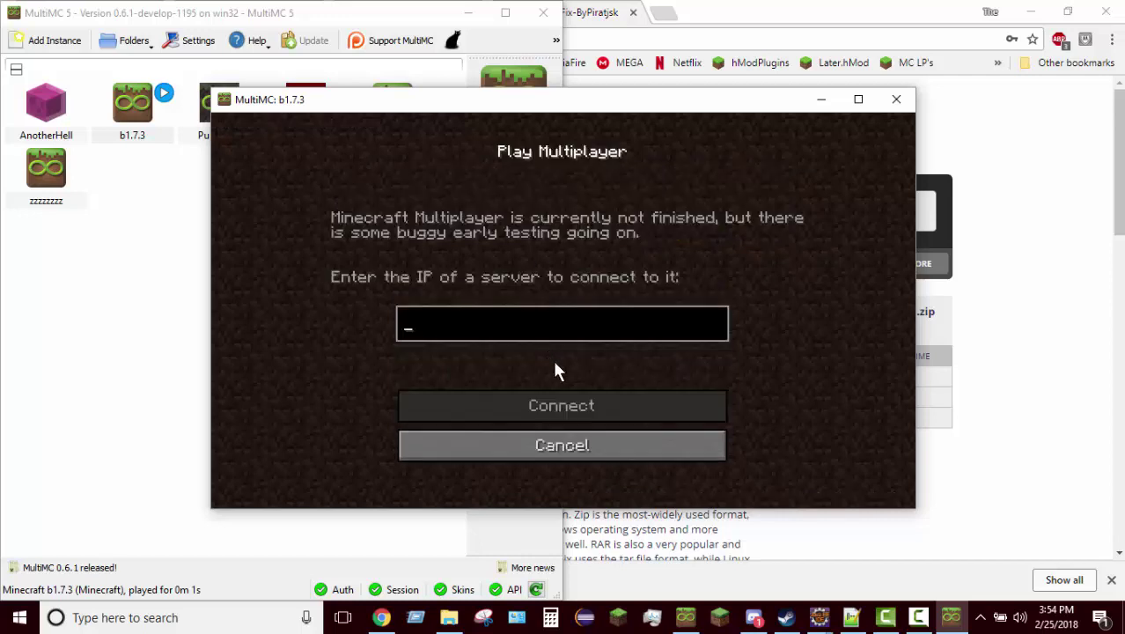
{"action": "type", "text": "betalands.com"}
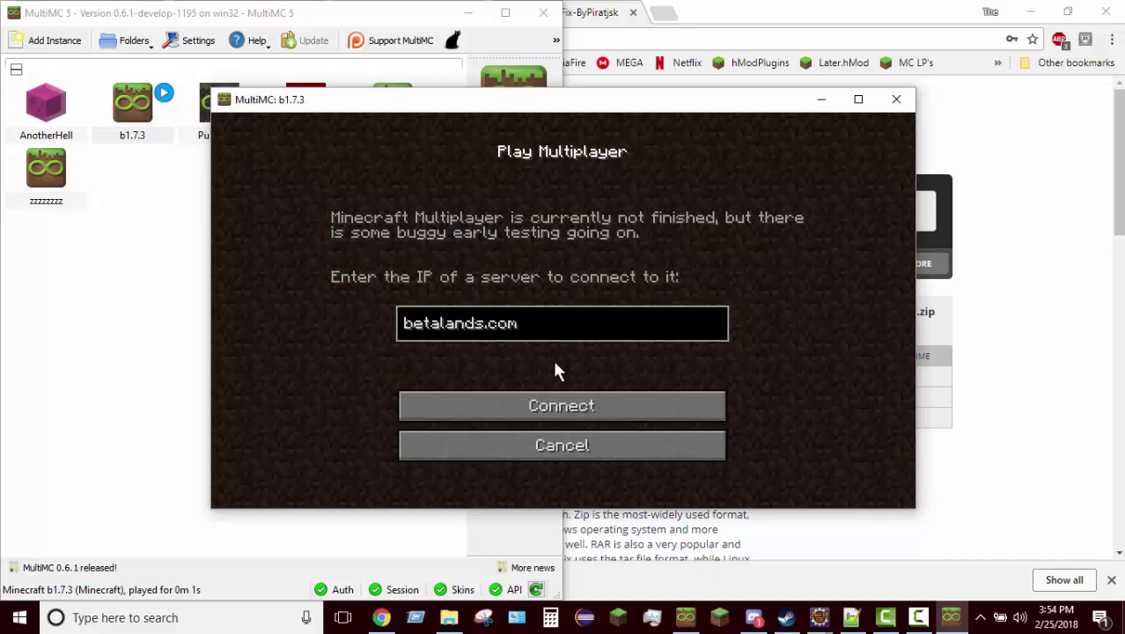
{"action": "key", "text": "Return"}
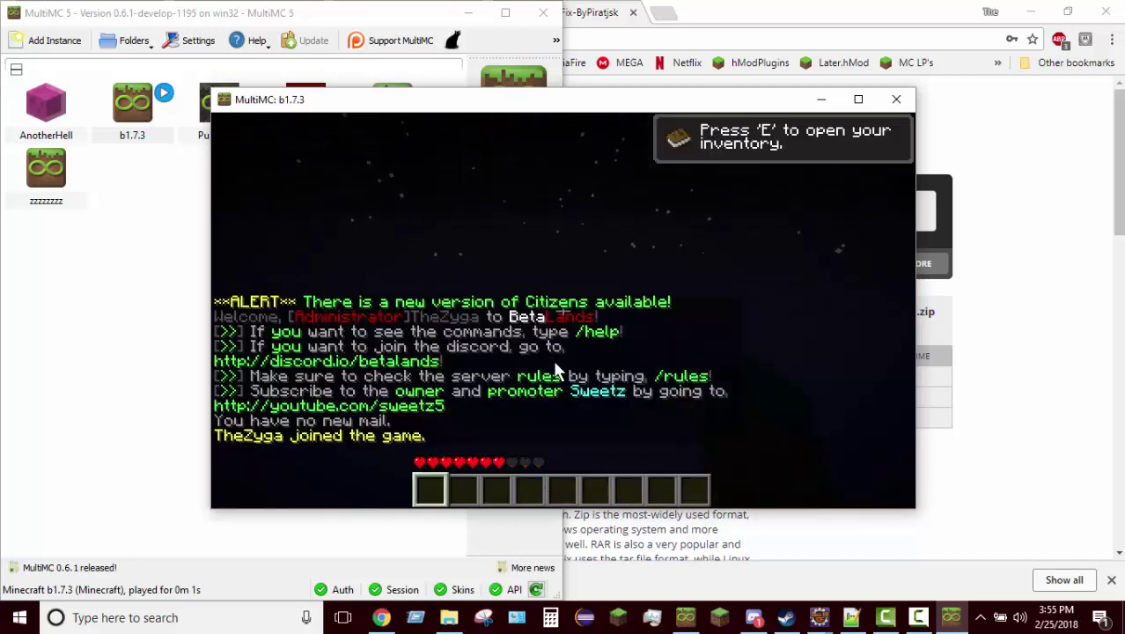
Check the skin in the inventory, disconnect from the server, and close the game window.
{"action": "key", "text": "e"}
{"action": "key", "text": "e"}
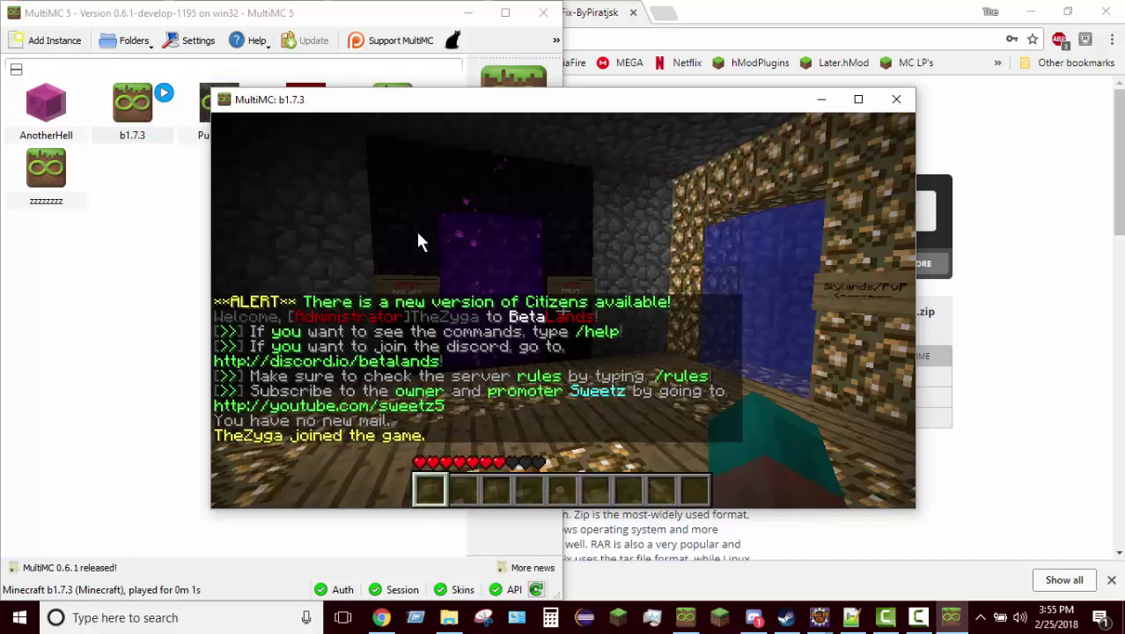
{"action": "key", "text": "Escape"}
{"action": "left_click", "coordinate": [553, 403]}
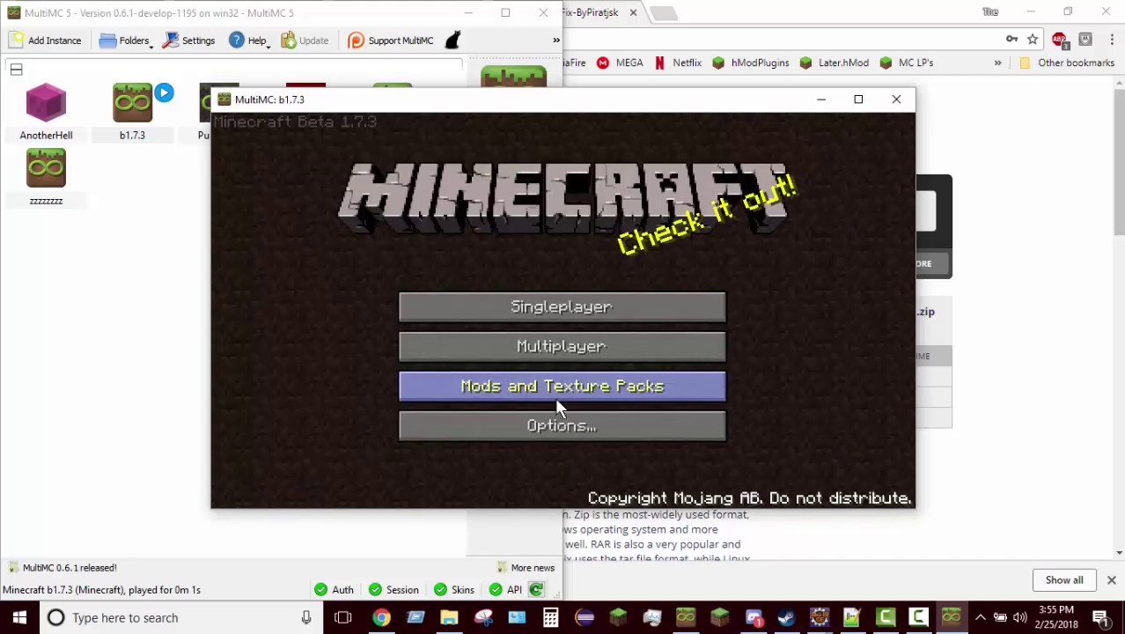
{"action": "left_click", "coordinate": [906, 103]}
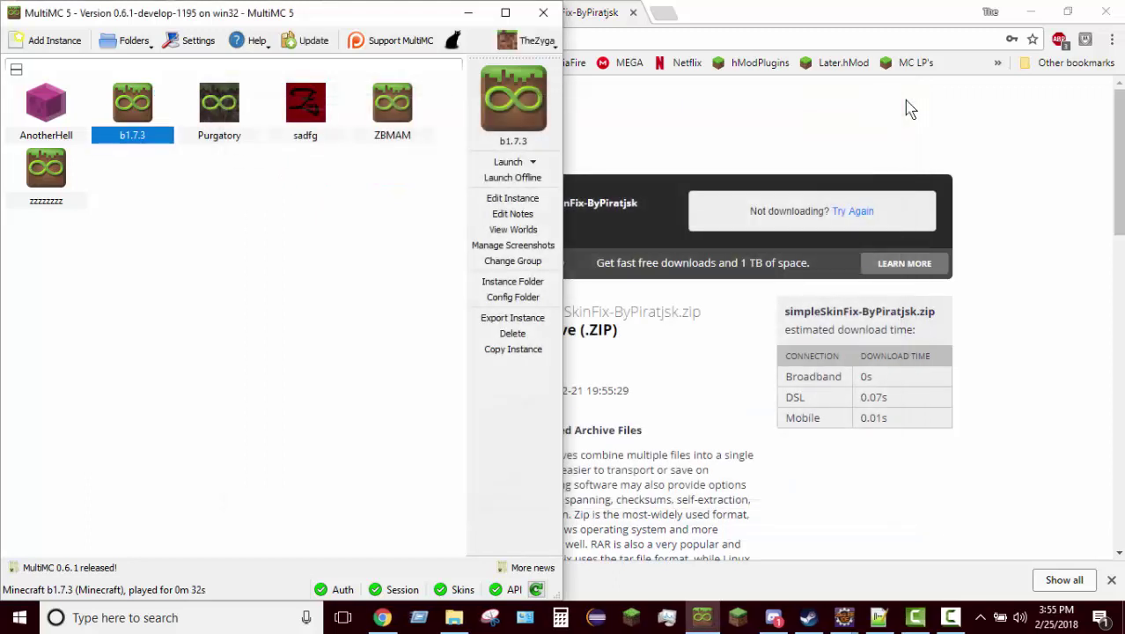